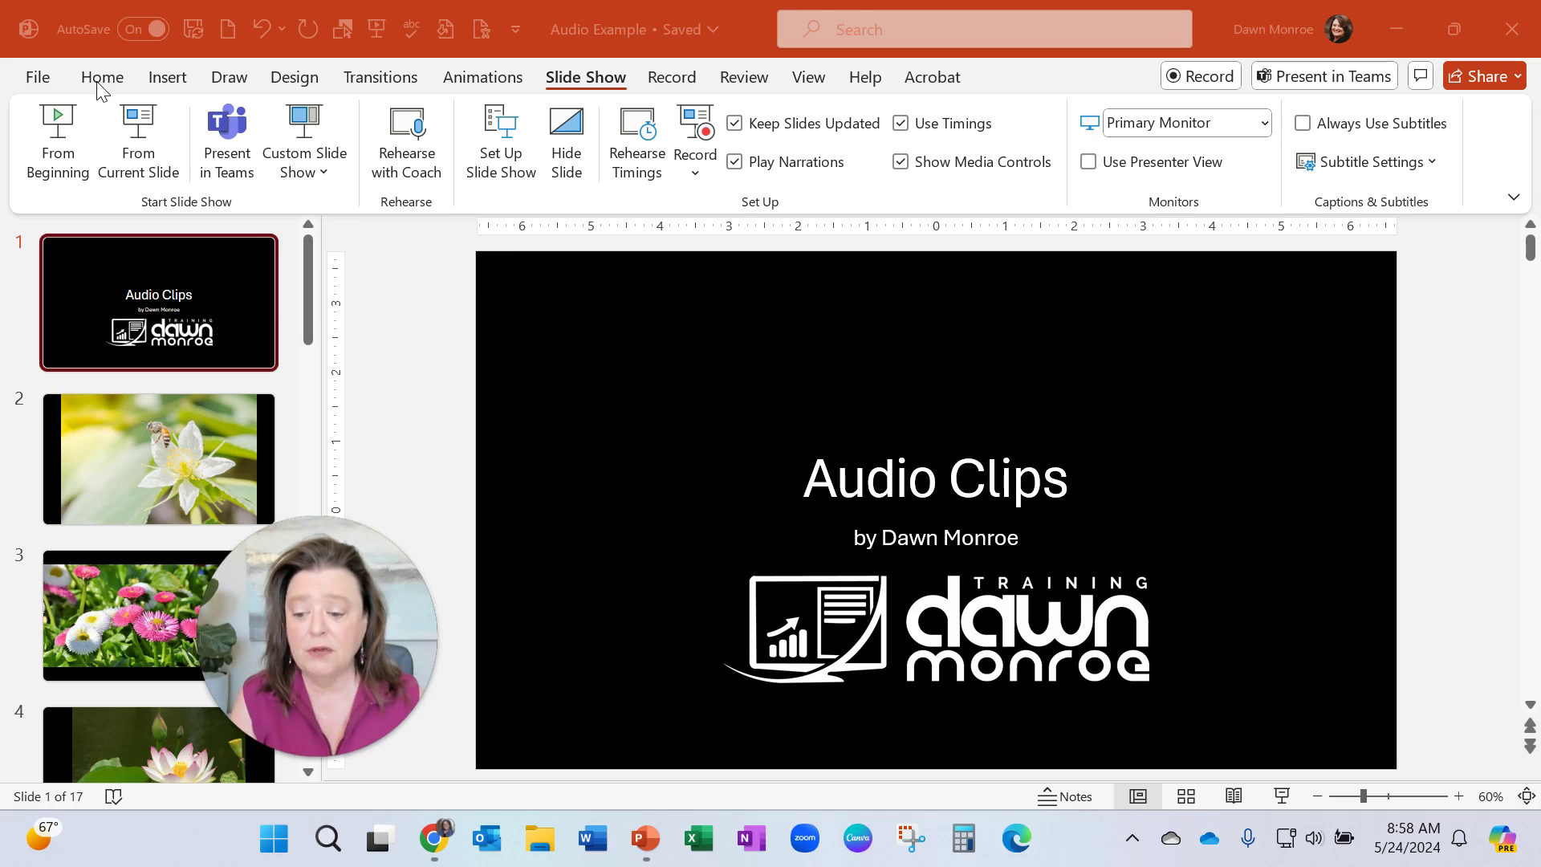
- Focus the Audio Example presentation and switch to the Insert tab
{"action": "left_click", "coordinate": [165, 80]}
{"action": "left_click", "coordinate": [164, 79]}
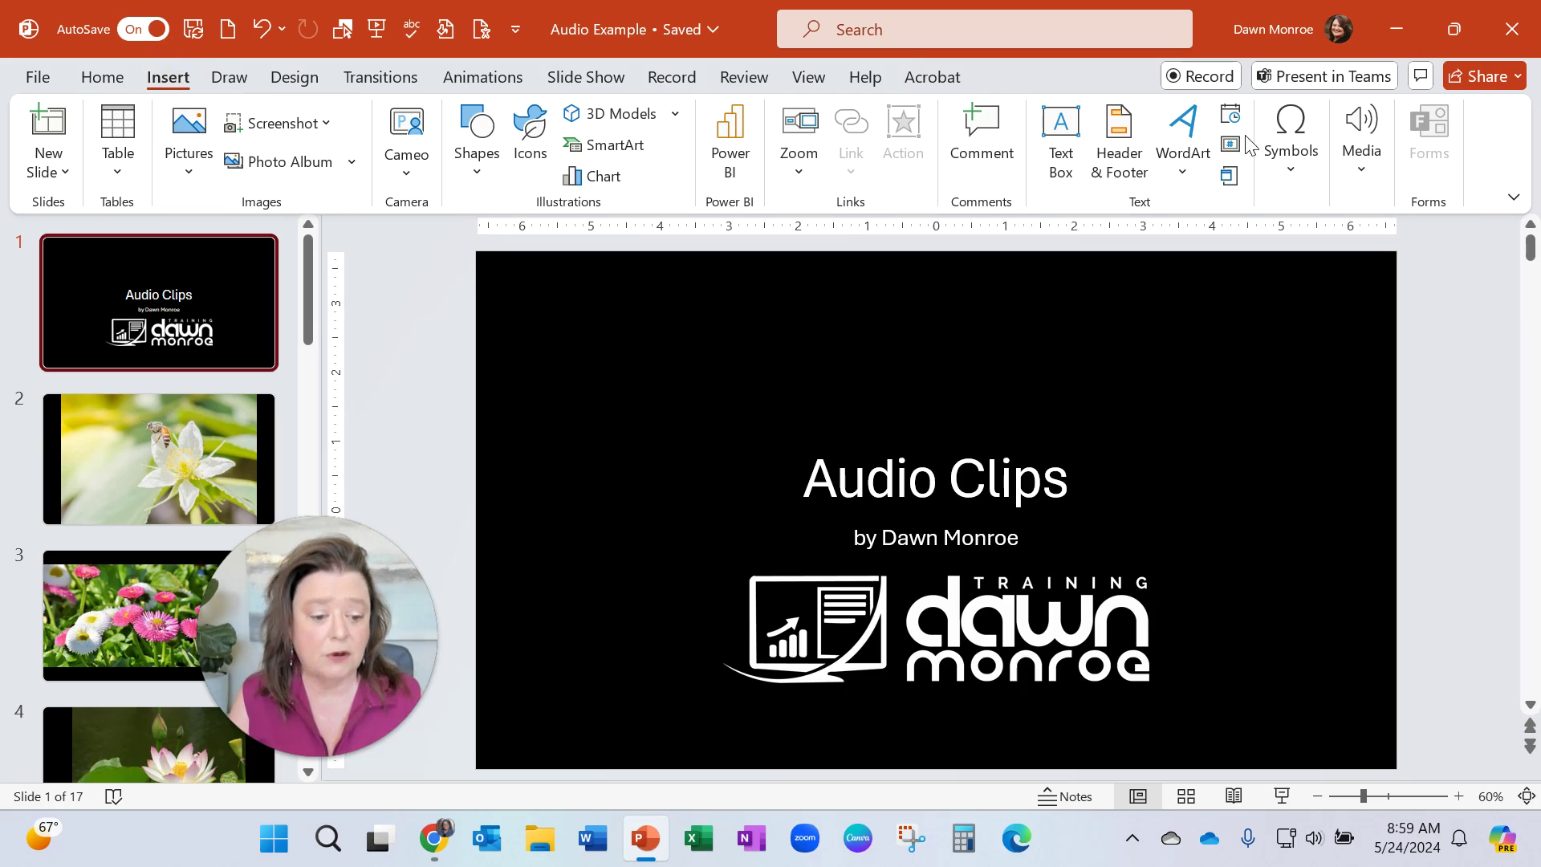
- Insert happyrock from the Music folder onto the title slide using Audio on My PC
{"action": "left_click", "coordinate": [1371, 171]}
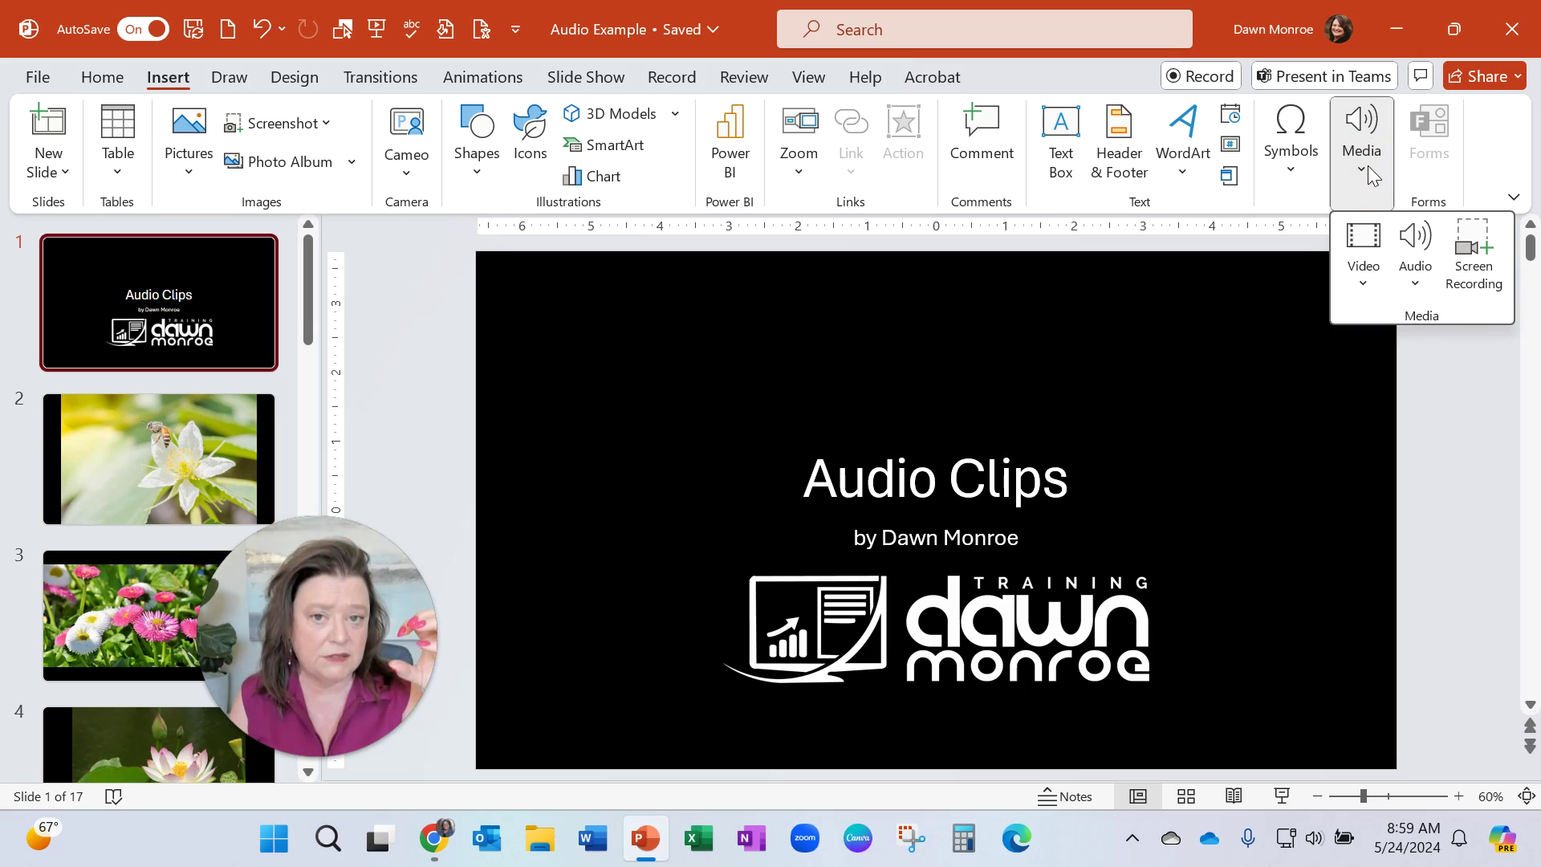
{"action": "left_click", "coordinate": [1413, 277]}
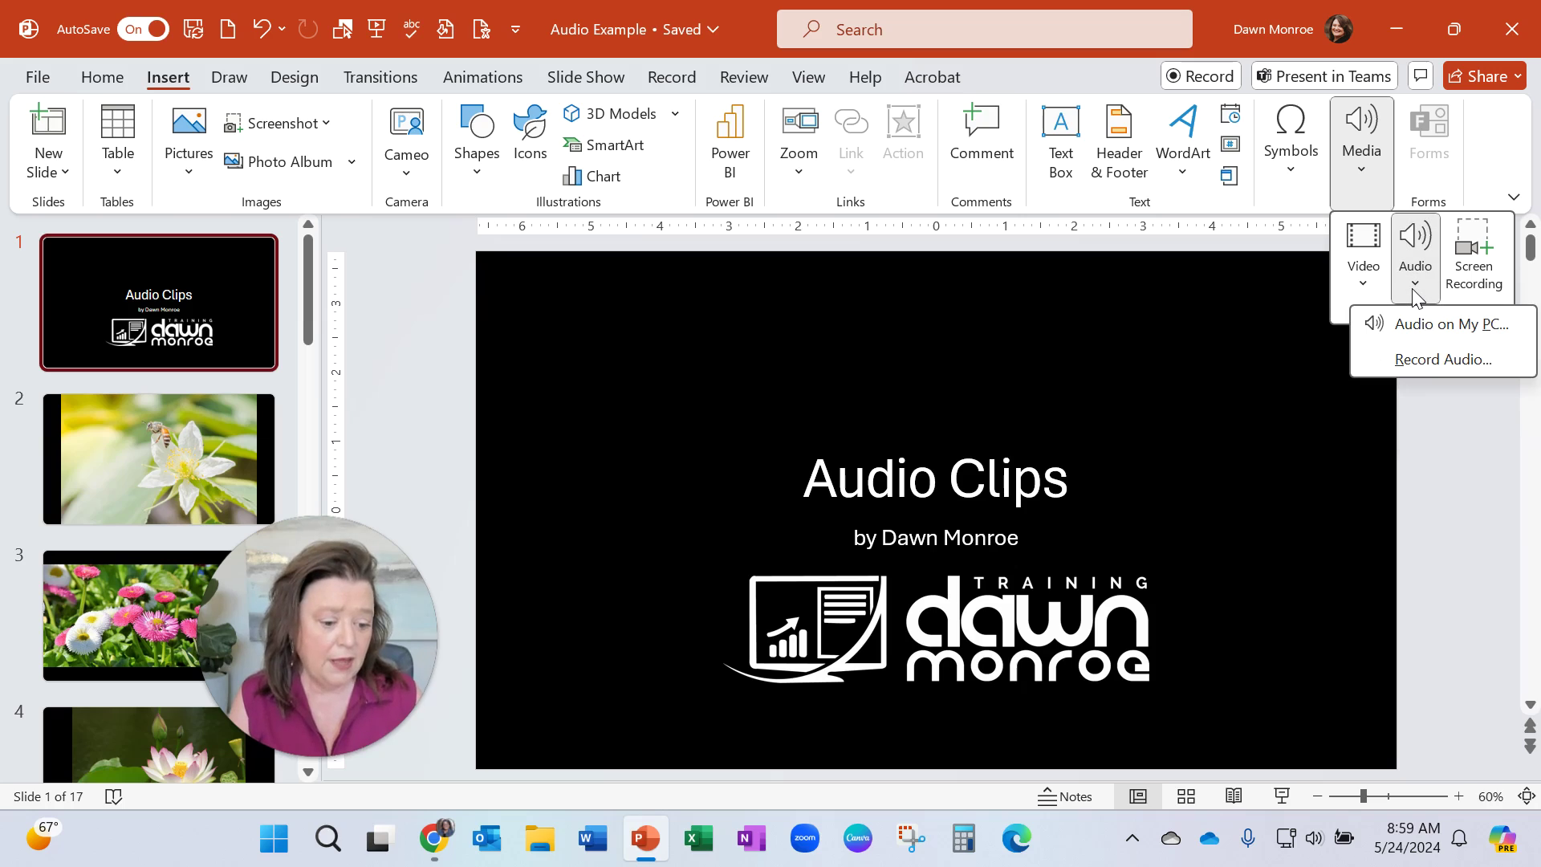
{"action": "left_click", "coordinate": [1410, 343]}
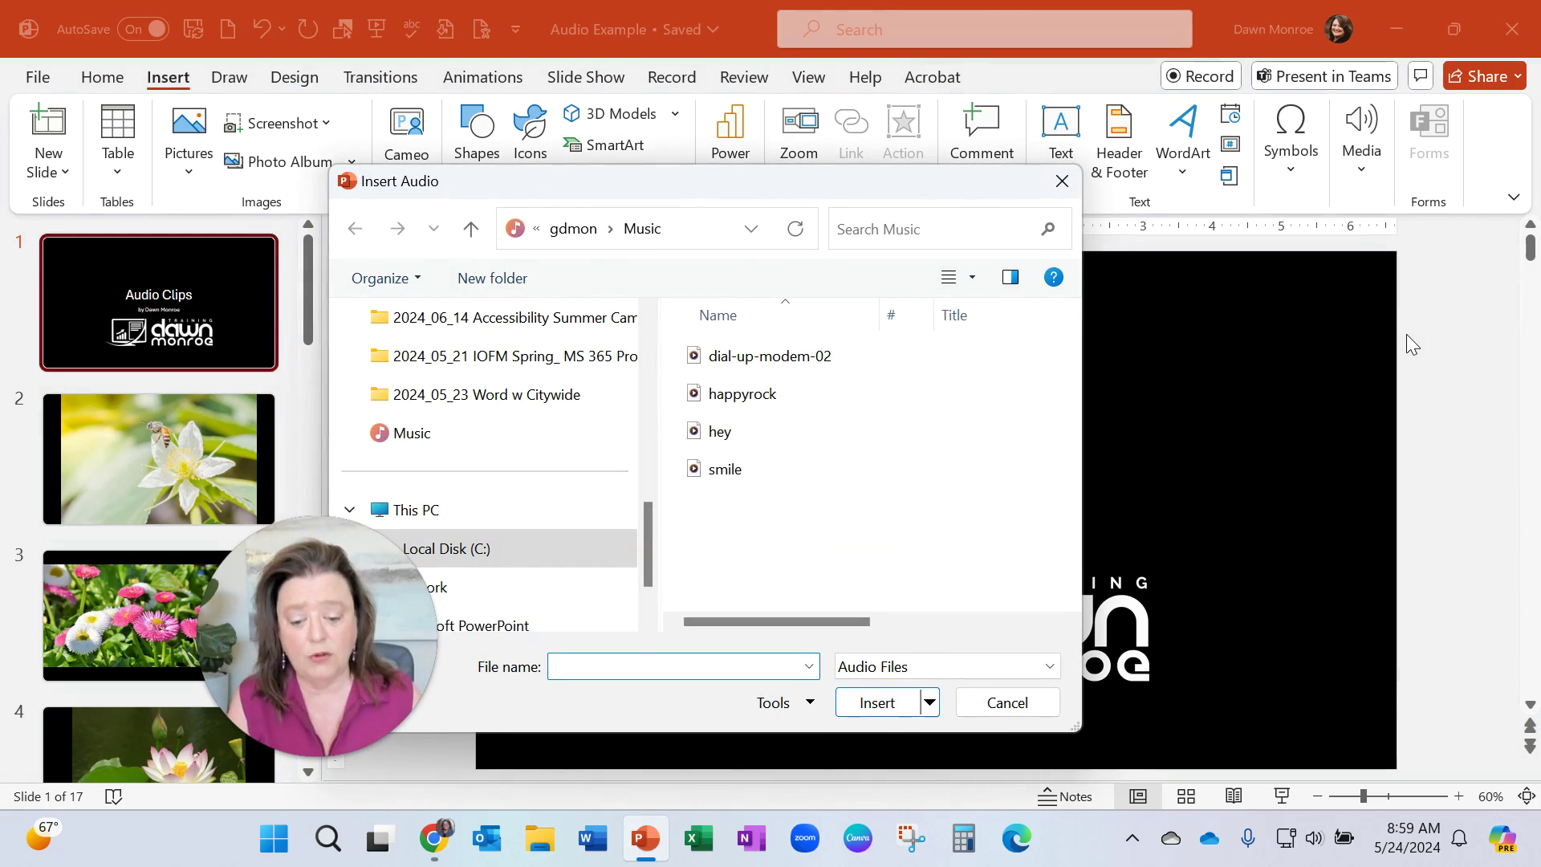
{"action": "left_click", "coordinate": [763, 398]}
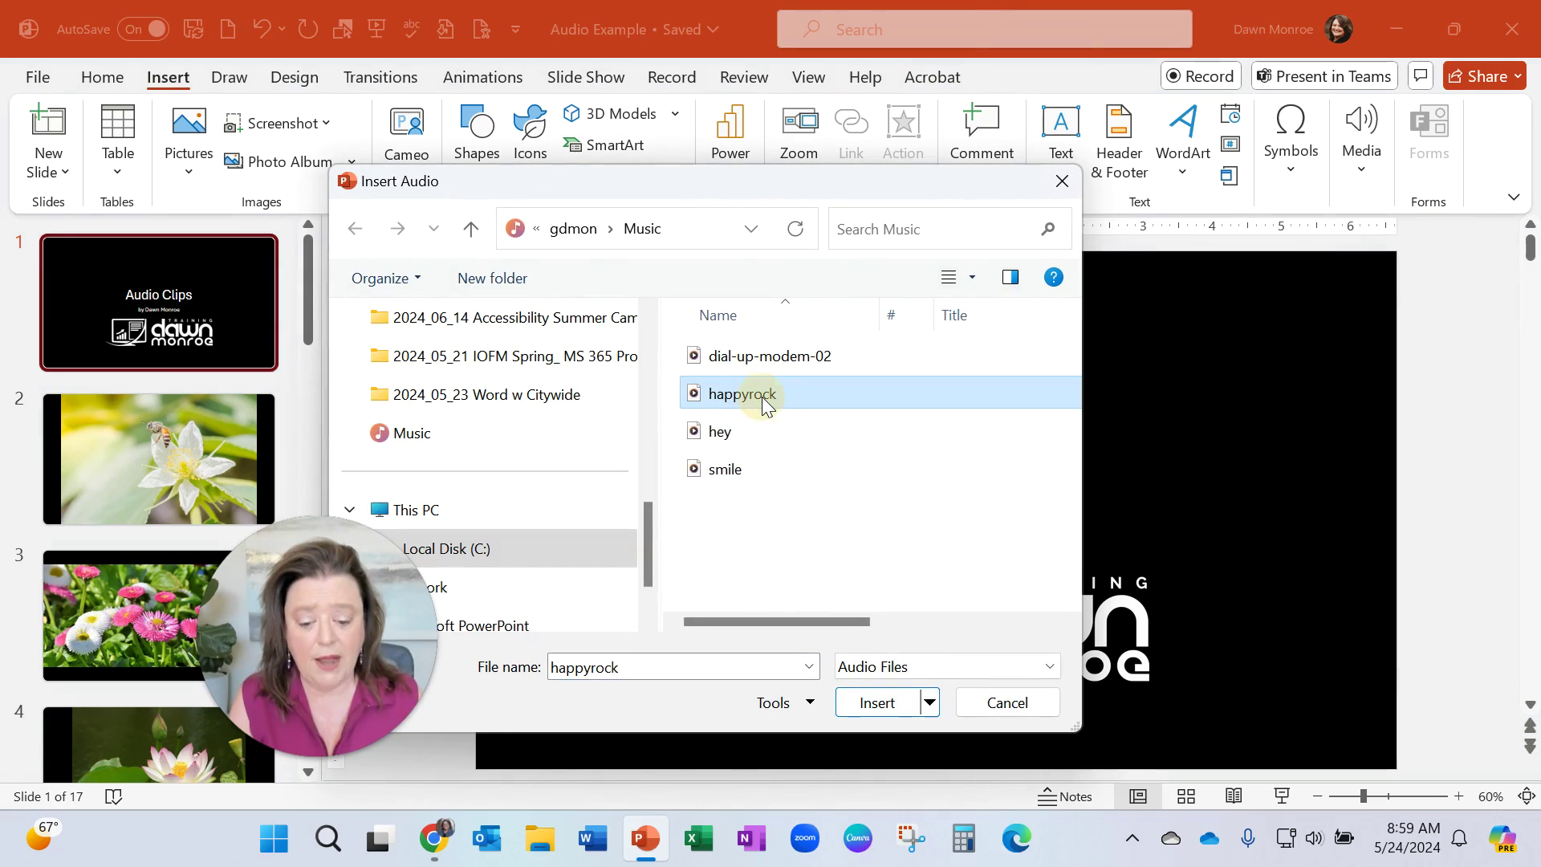
{"action": "left_click", "coordinate": [852, 707]}
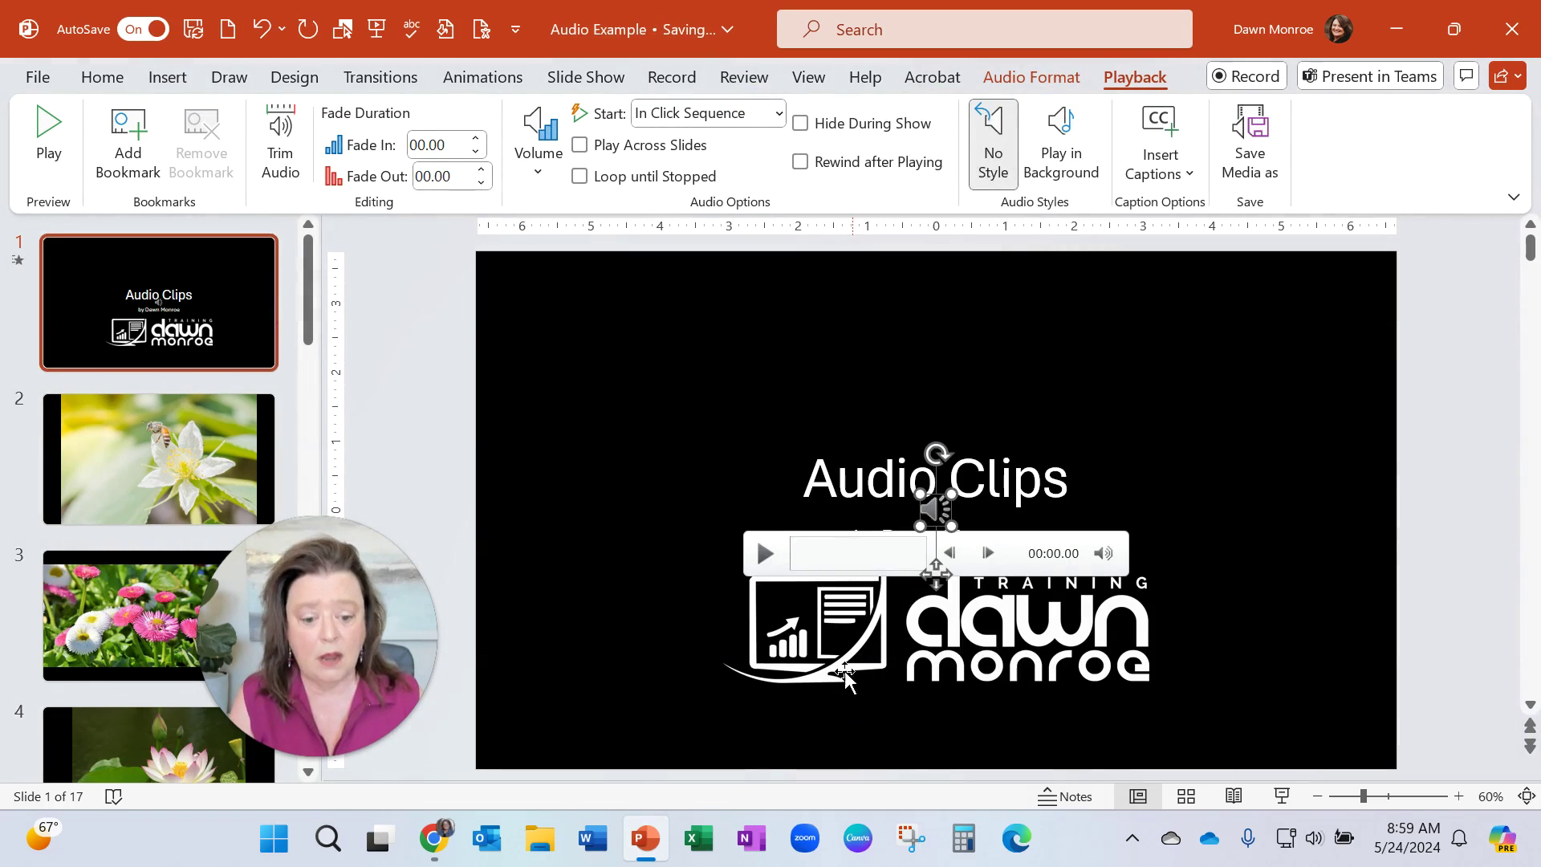
- Move the audio icon left beside the title, enlarge it, then return to Playback options
{"action": "left_click_drag", "start_coordinate": [928, 502], "coordinate": [763, 347]}
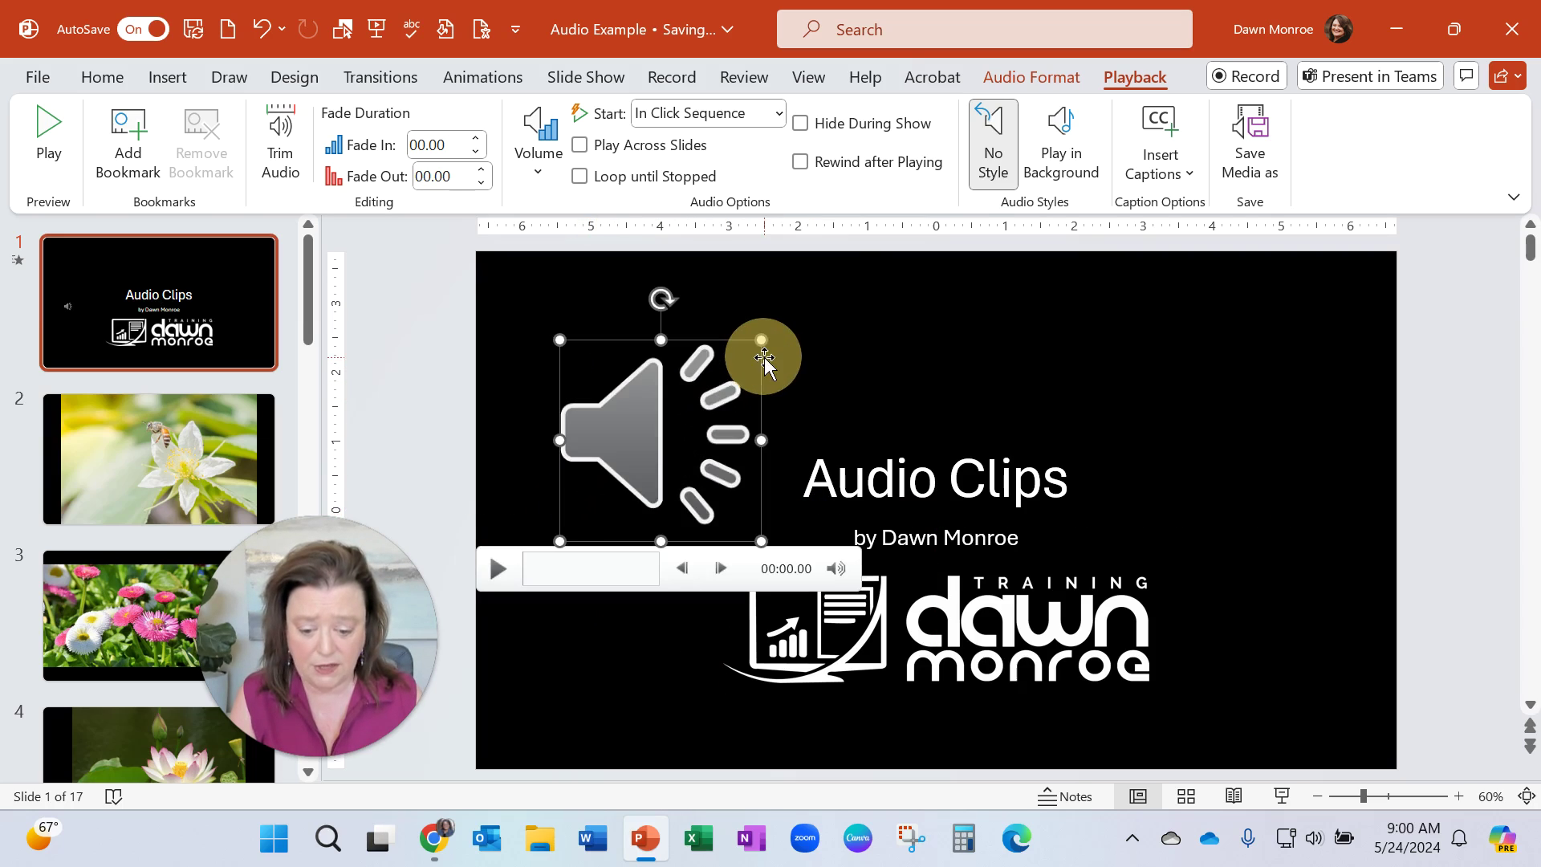
{"action": "left_click_drag", "start_coordinate": [687, 417], "coordinate": [639, 502]}
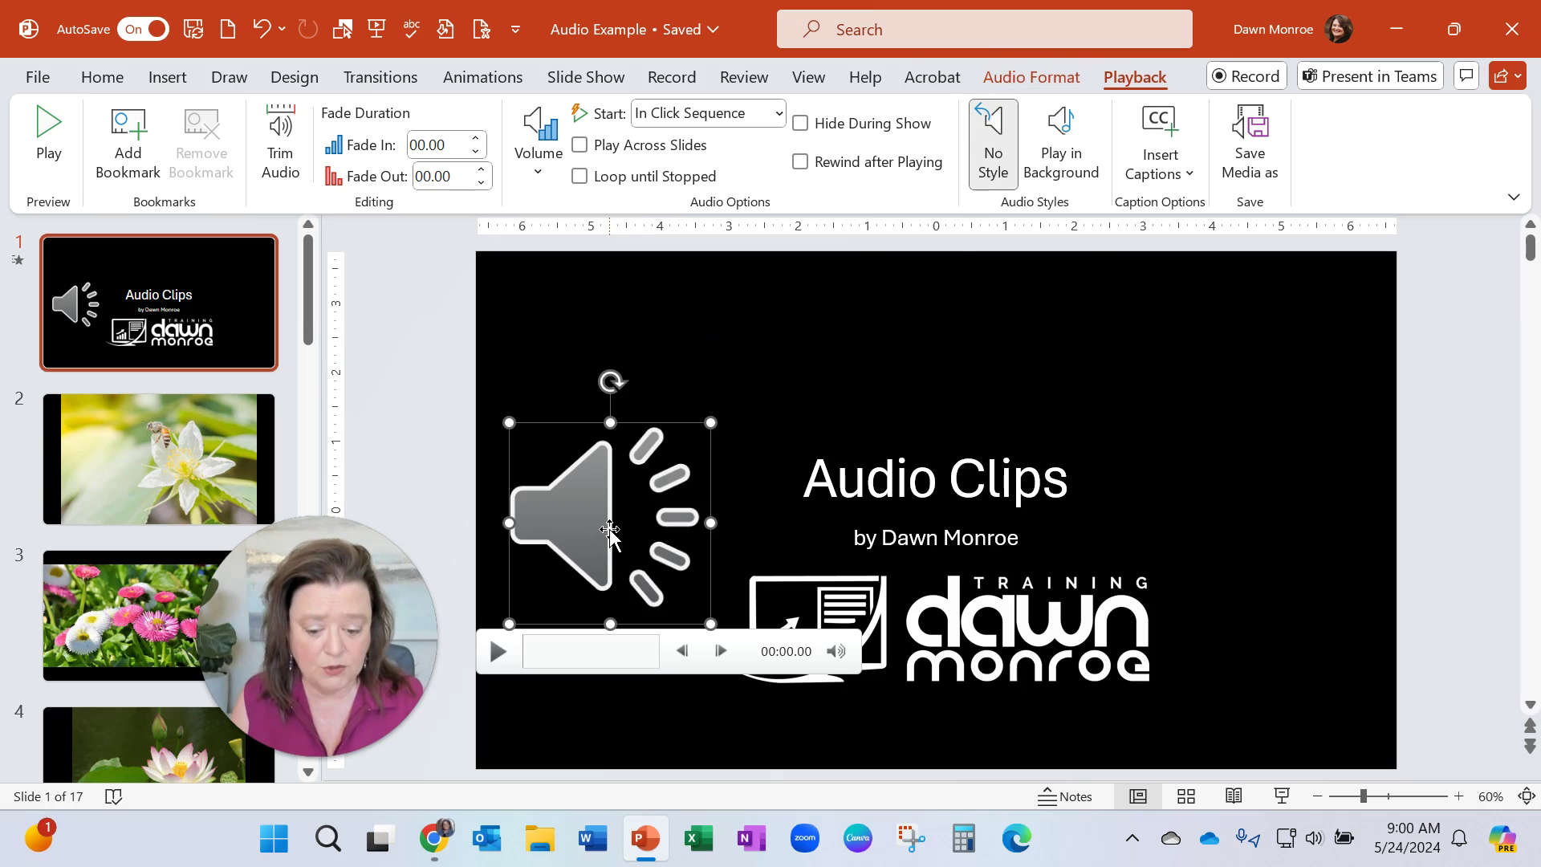
{"action": "left_click", "coordinate": [1031, 78]}
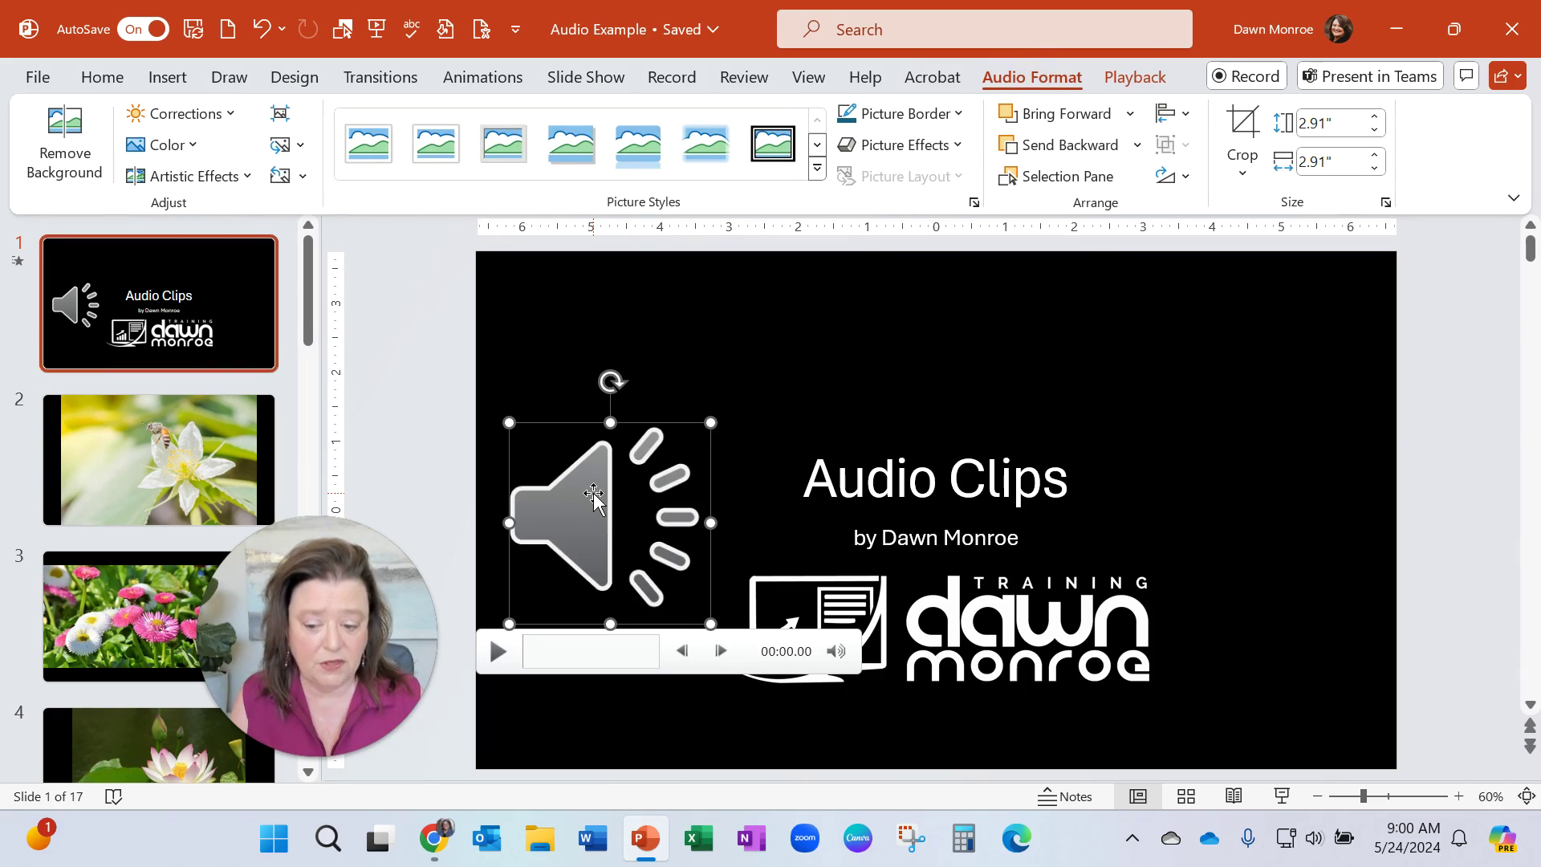
{"action": "left_click", "coordinate": [1127, 83]}
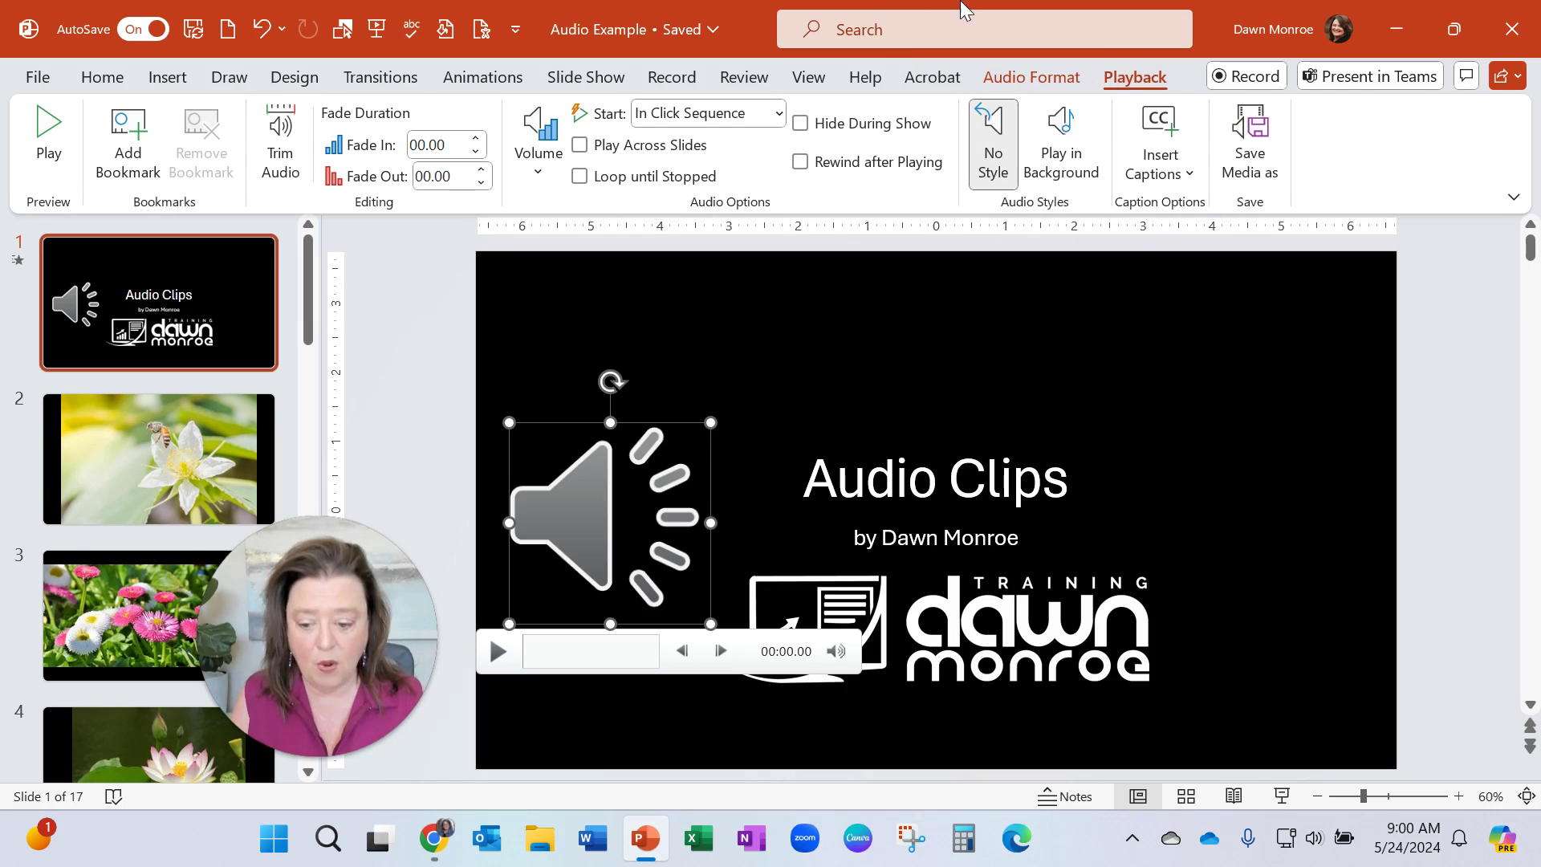
- Trim the happyrock clip to run from 00:00.344 to 01:45.848
{"action": "left_click", "coordinate": [291, 166]}
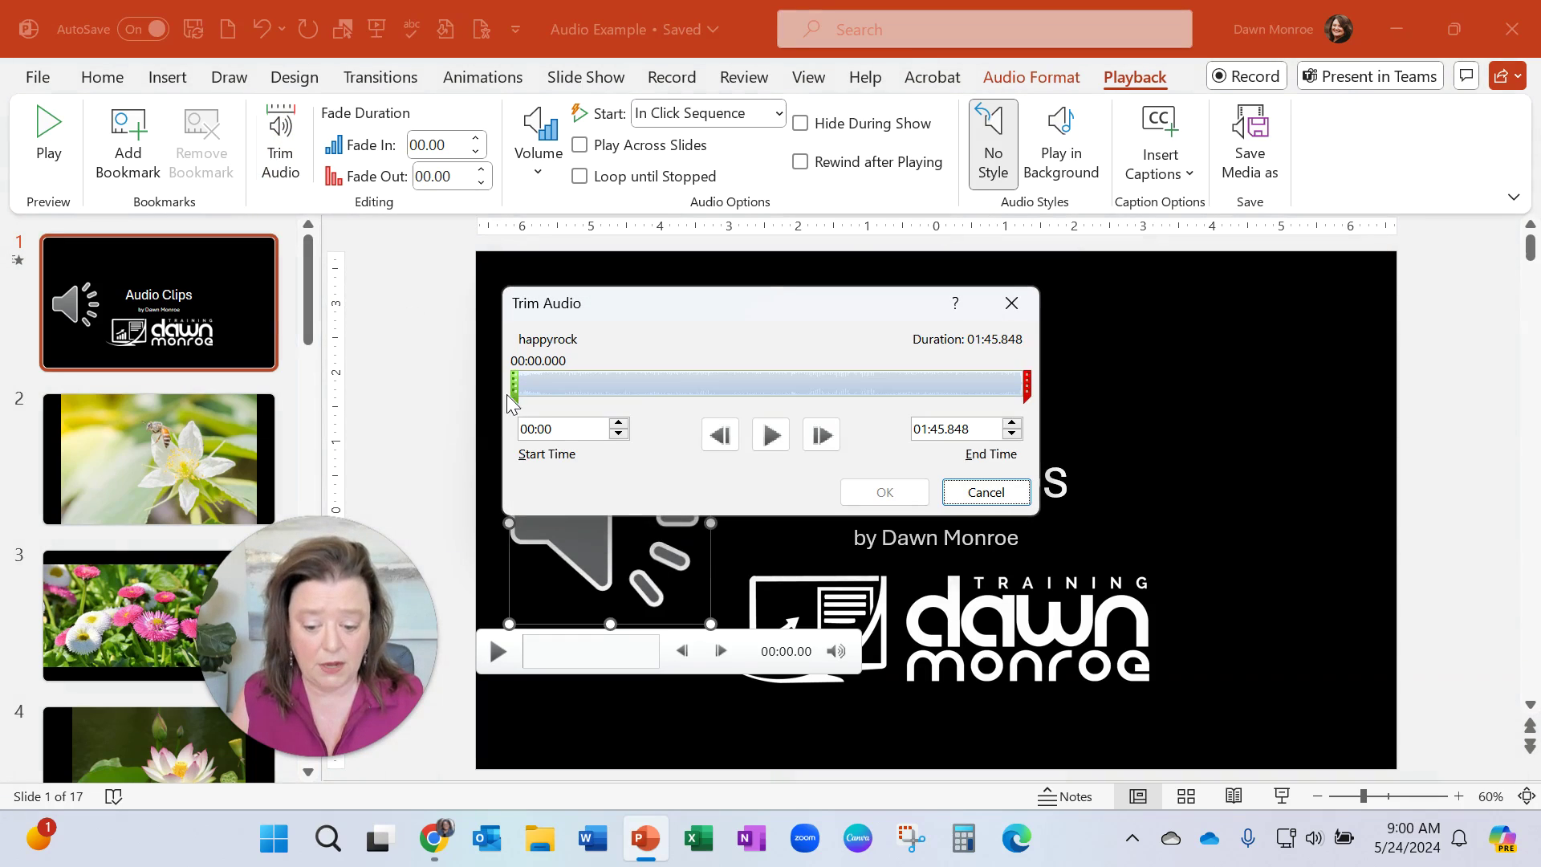
{"action": "left_click_drag", "start_coordinate": [512, 395], "coordinate": [614, 415]}
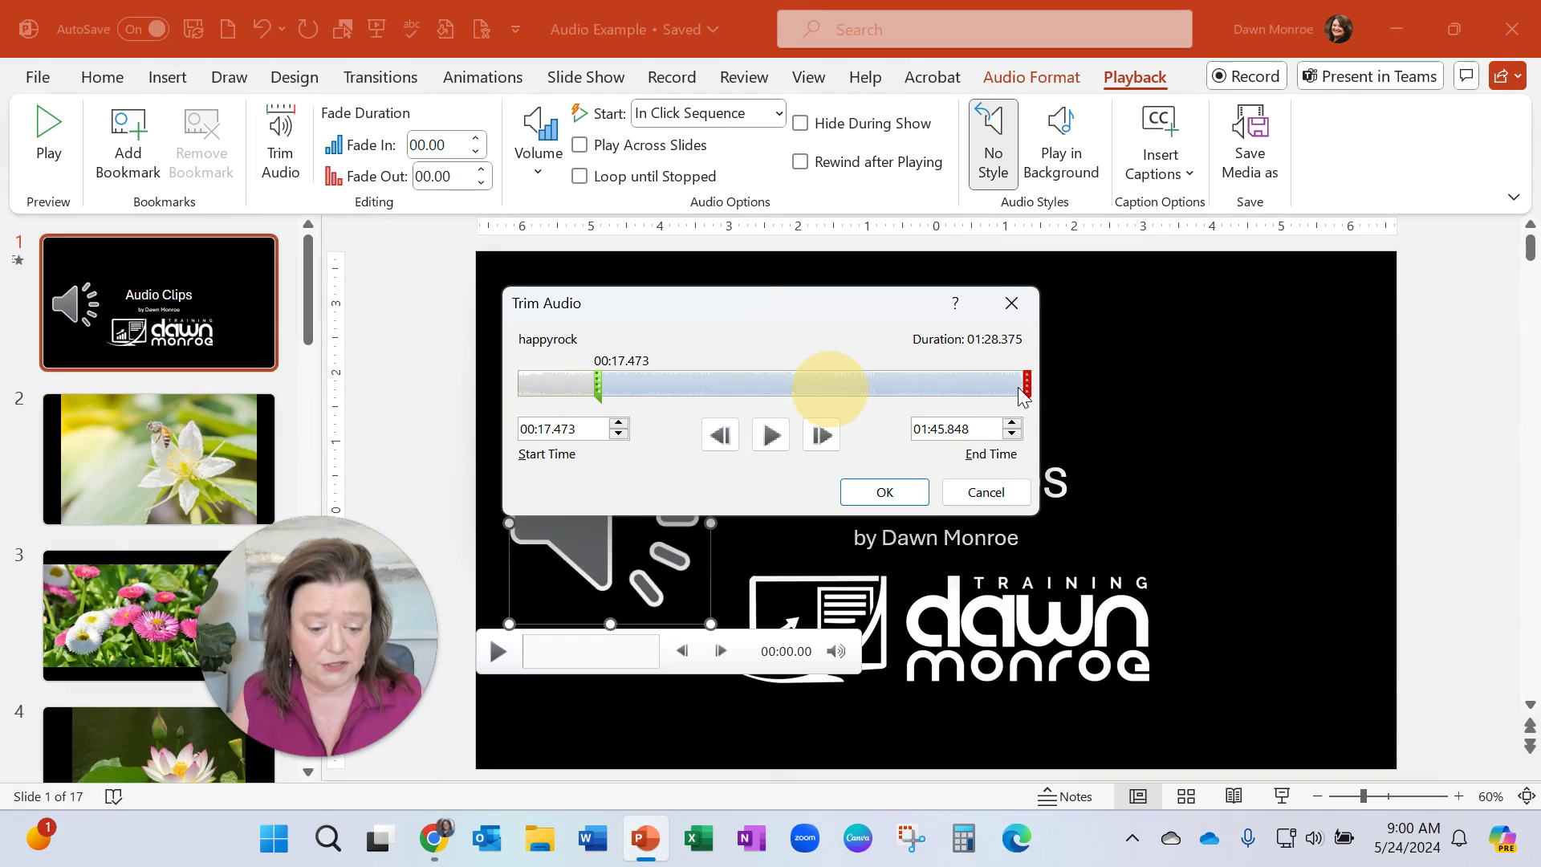
{"action": "left_click_drag", "start_coordinate": [966, 389], "coordinate": [954, 397]}
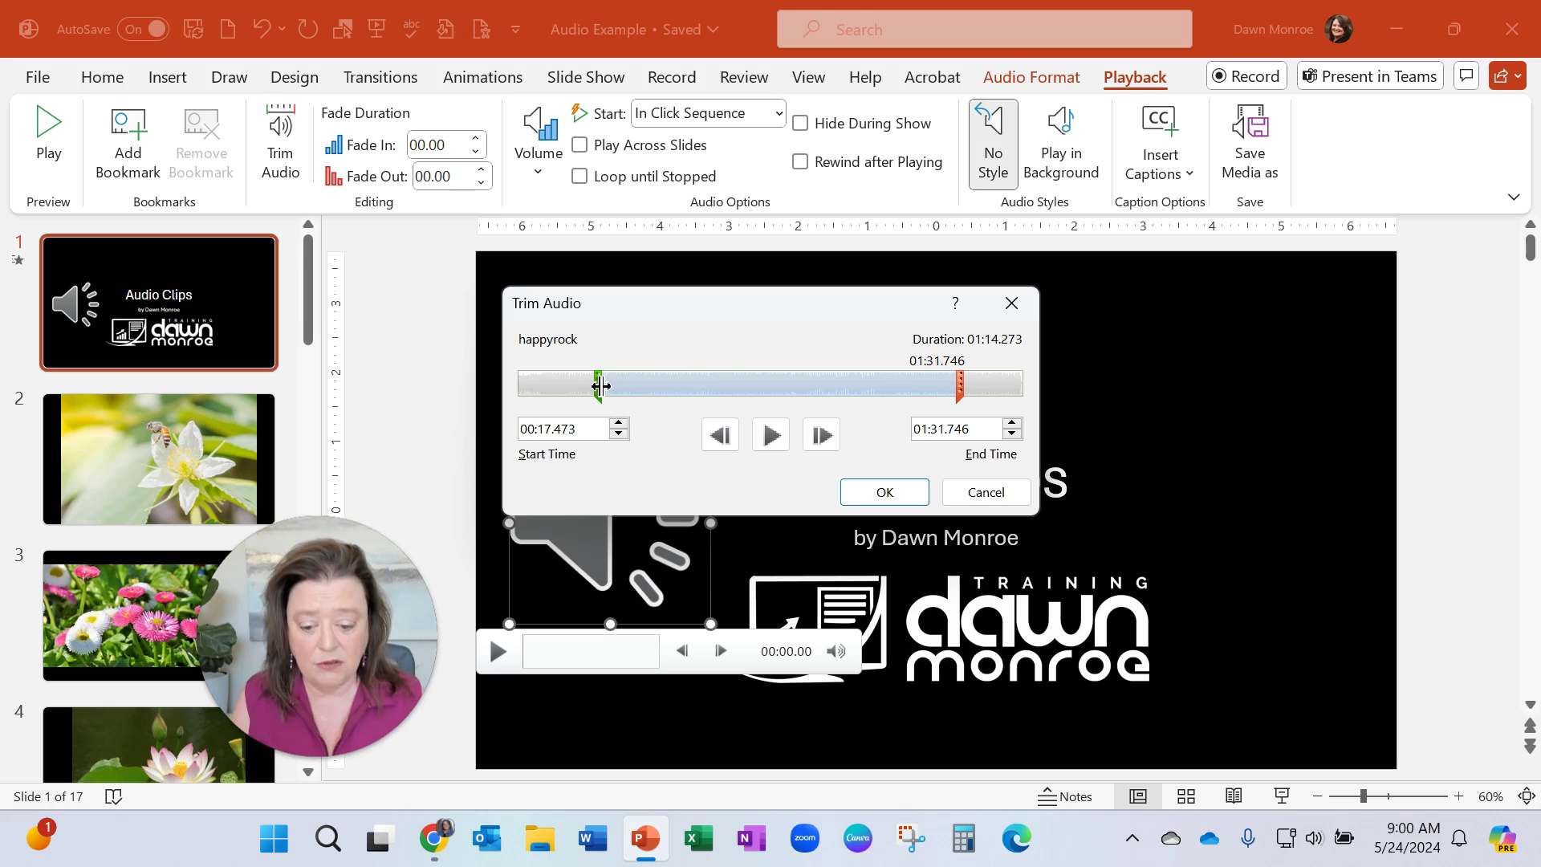
{"action": "left_click_drag", "start_coordinate": [596, 386], "coordinate": [514, 386]}
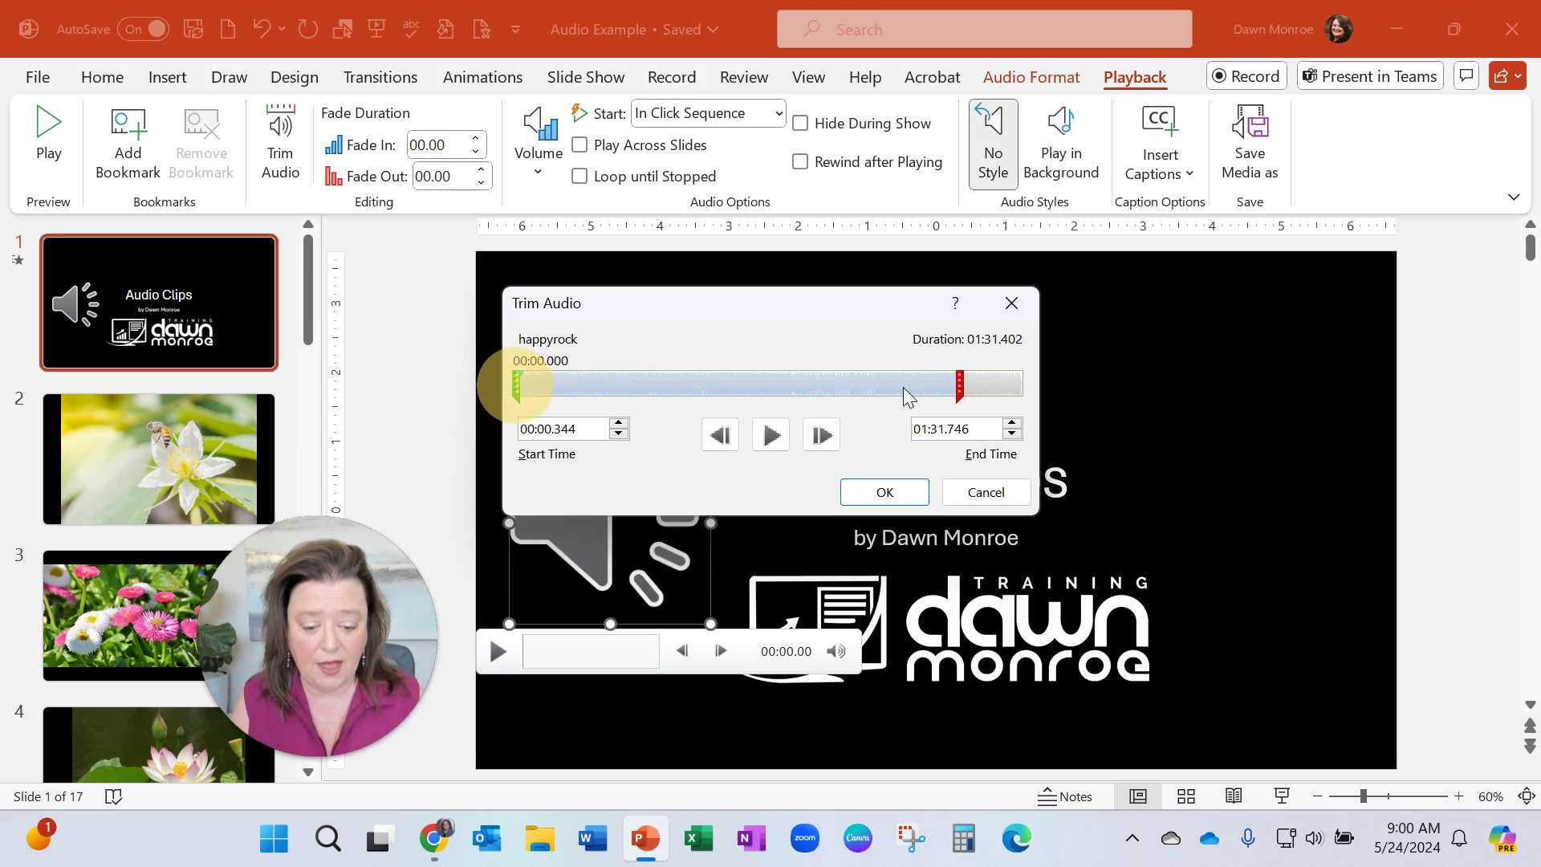
{"action": "left_click_drag", "start_coordinate": [960, 386], "coordinate": [1035, 384]}
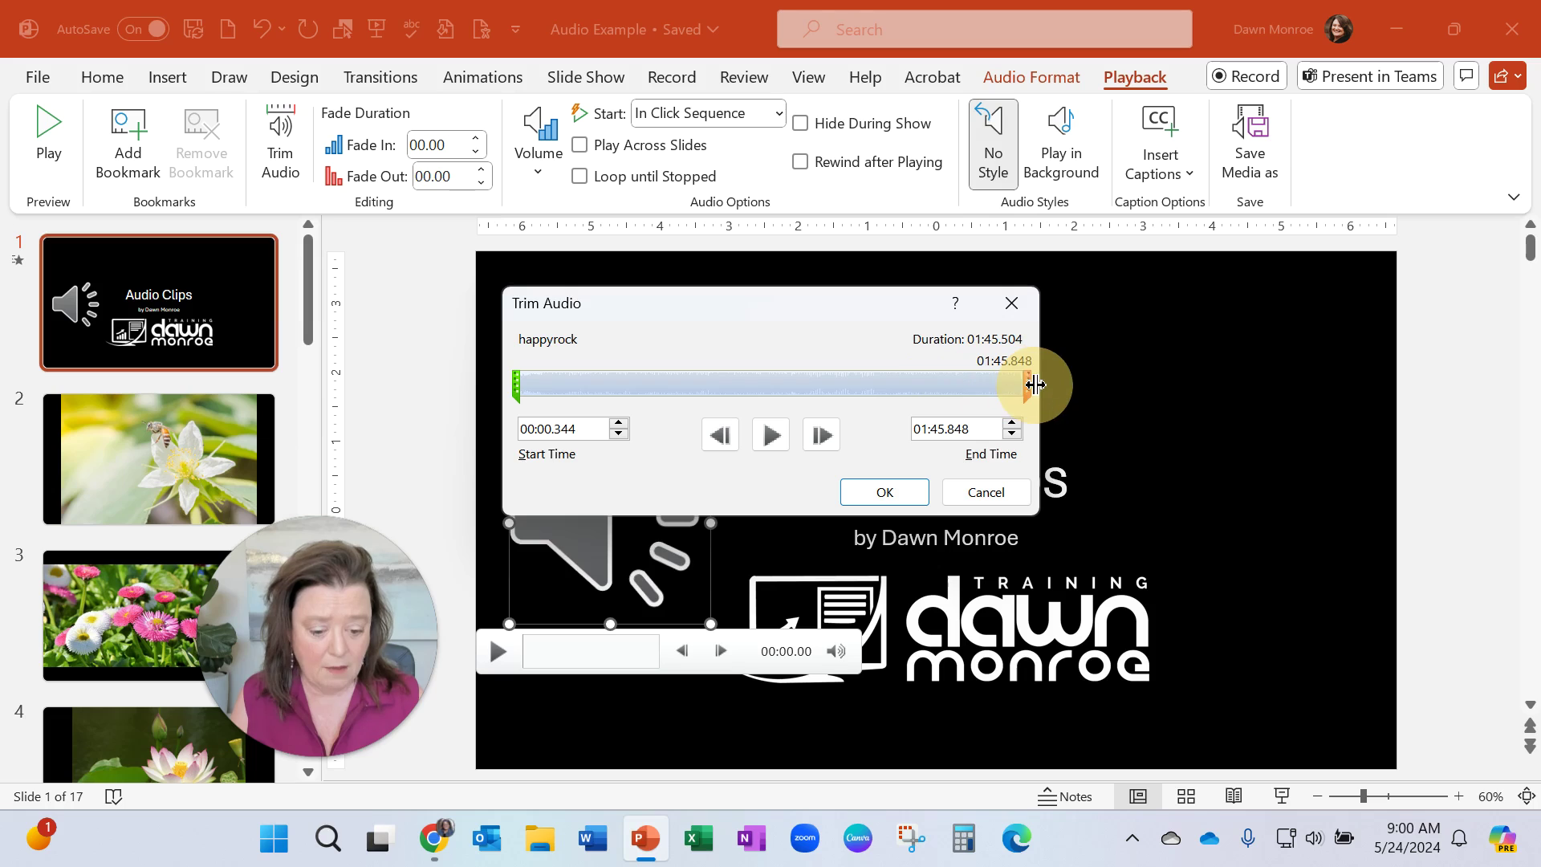
{"action": "left_click", "coordinate": [897, 495]}
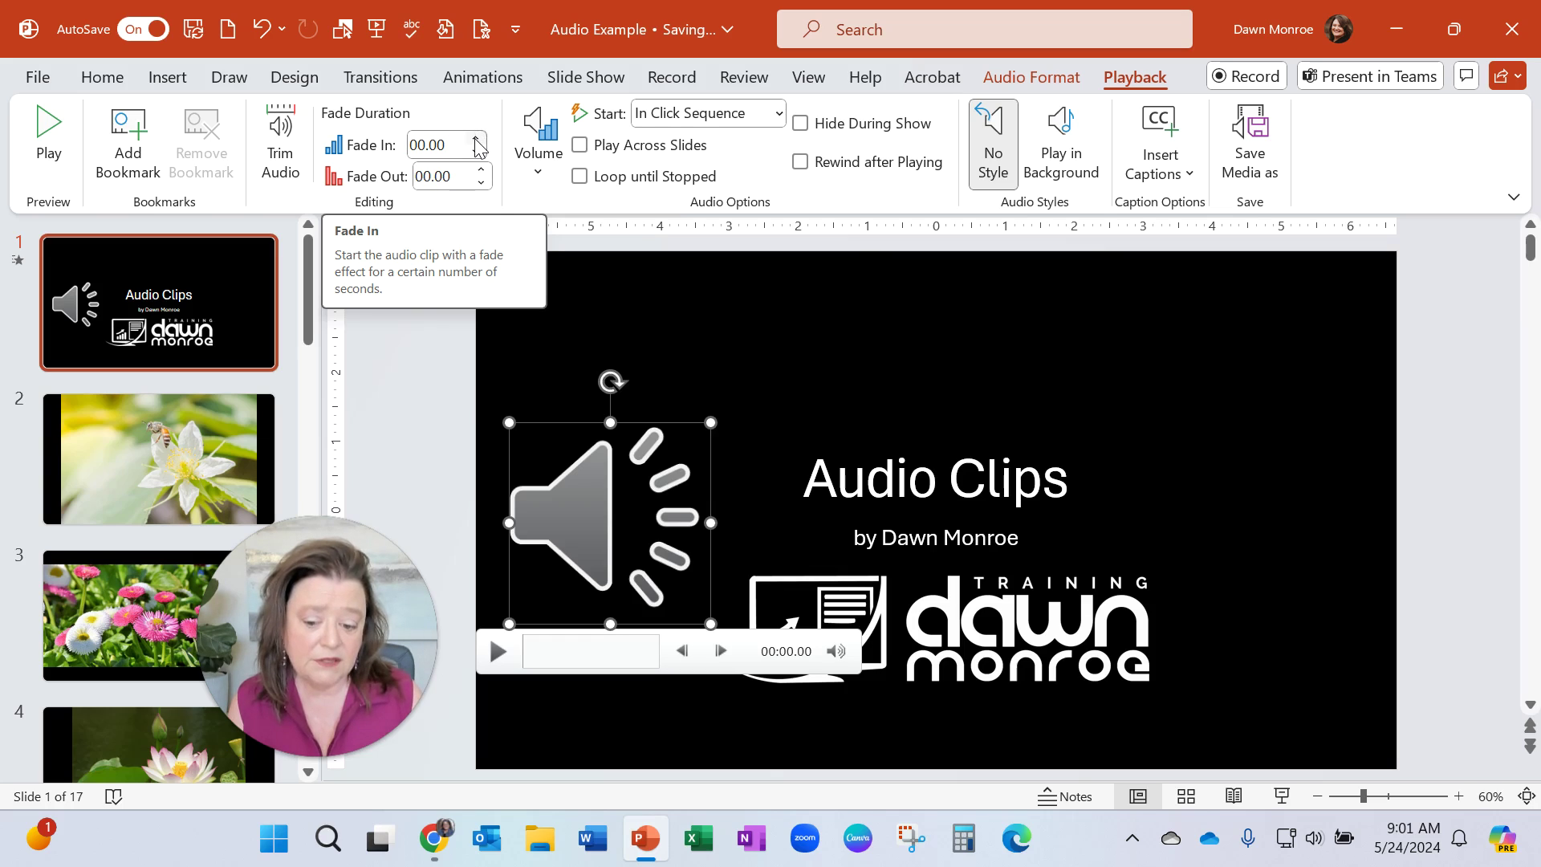
- Set Fade In and Fade Out to 00.50 seconds each and review the Volume levels
{"action": "left_click", "coordinate": [476, 139]}
{"action": "left_click", "coordinate": [475, 139]}
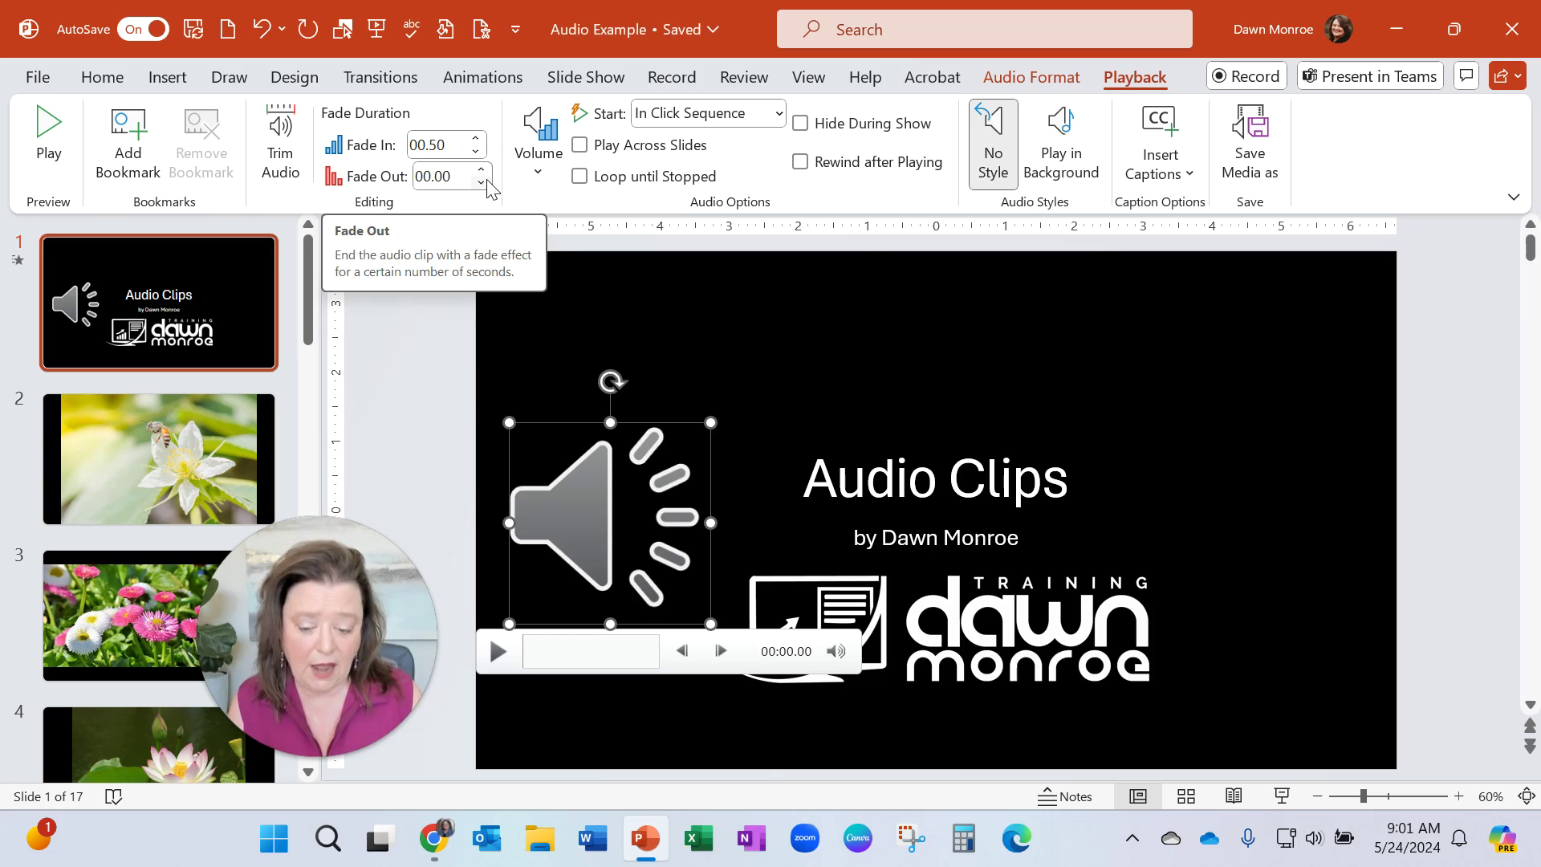
{"action": "left_click", "coordinate": [481, 169]}
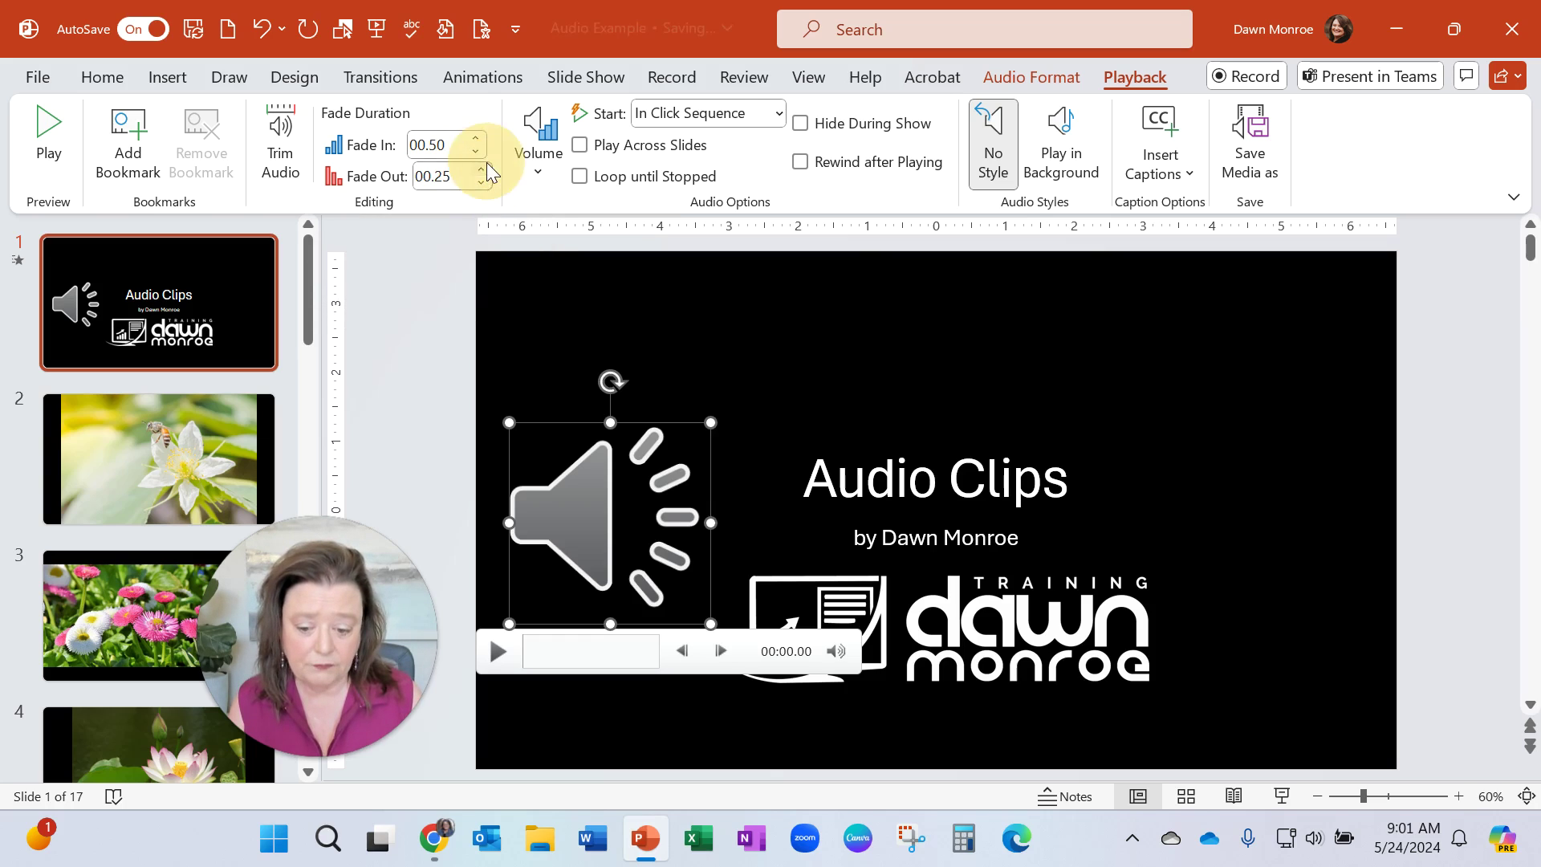
{"action": "left_click", "coordinate": [481, 169]}
{"action": "left_click", "coordinate": [548, 169]}
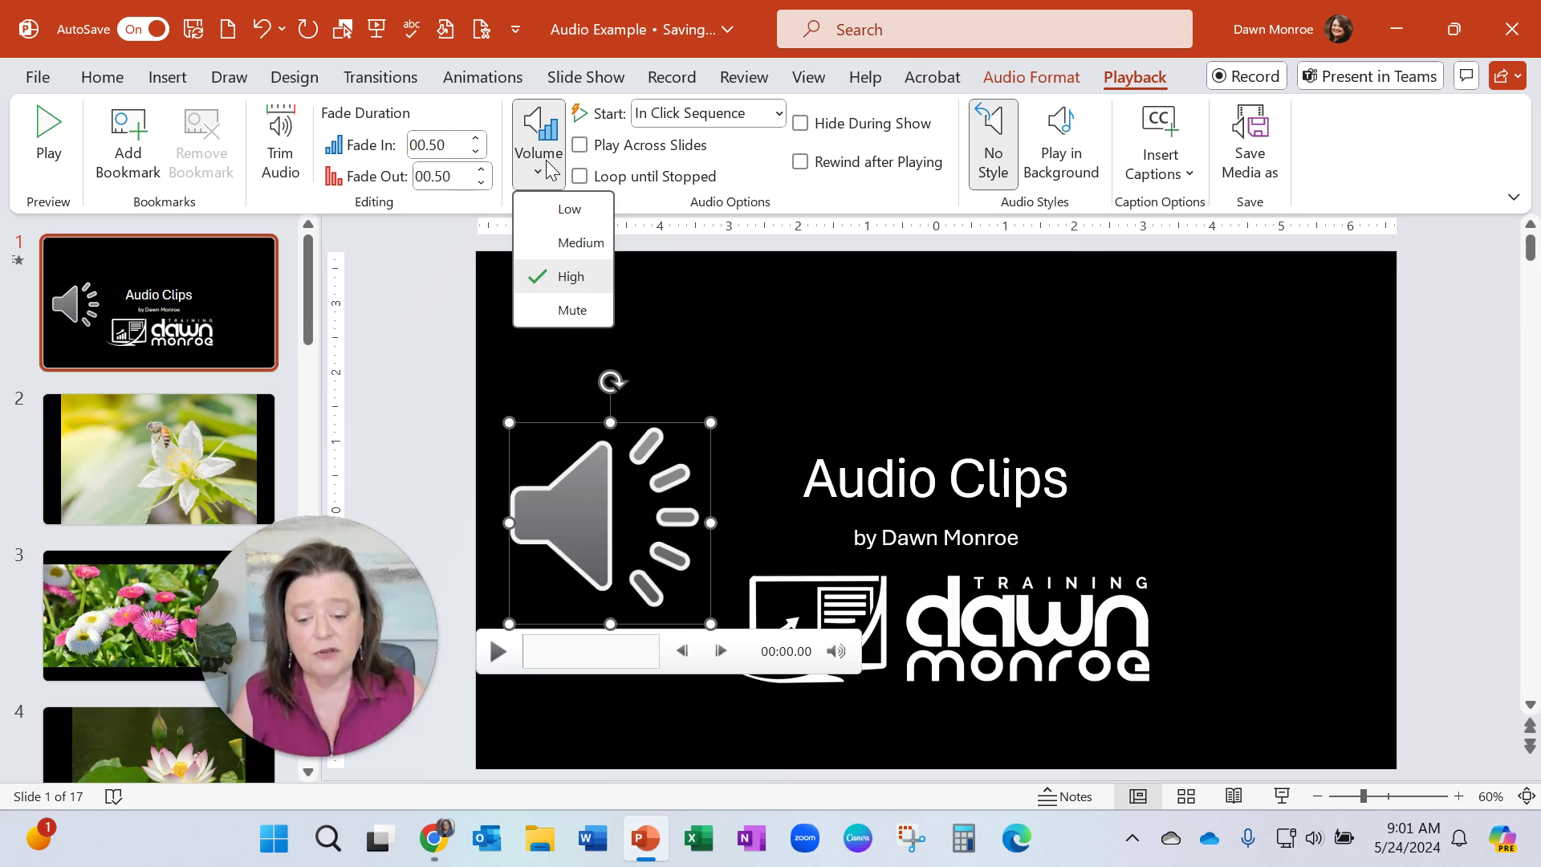
{"action": "left_click", "coordinate": [547, 211]}
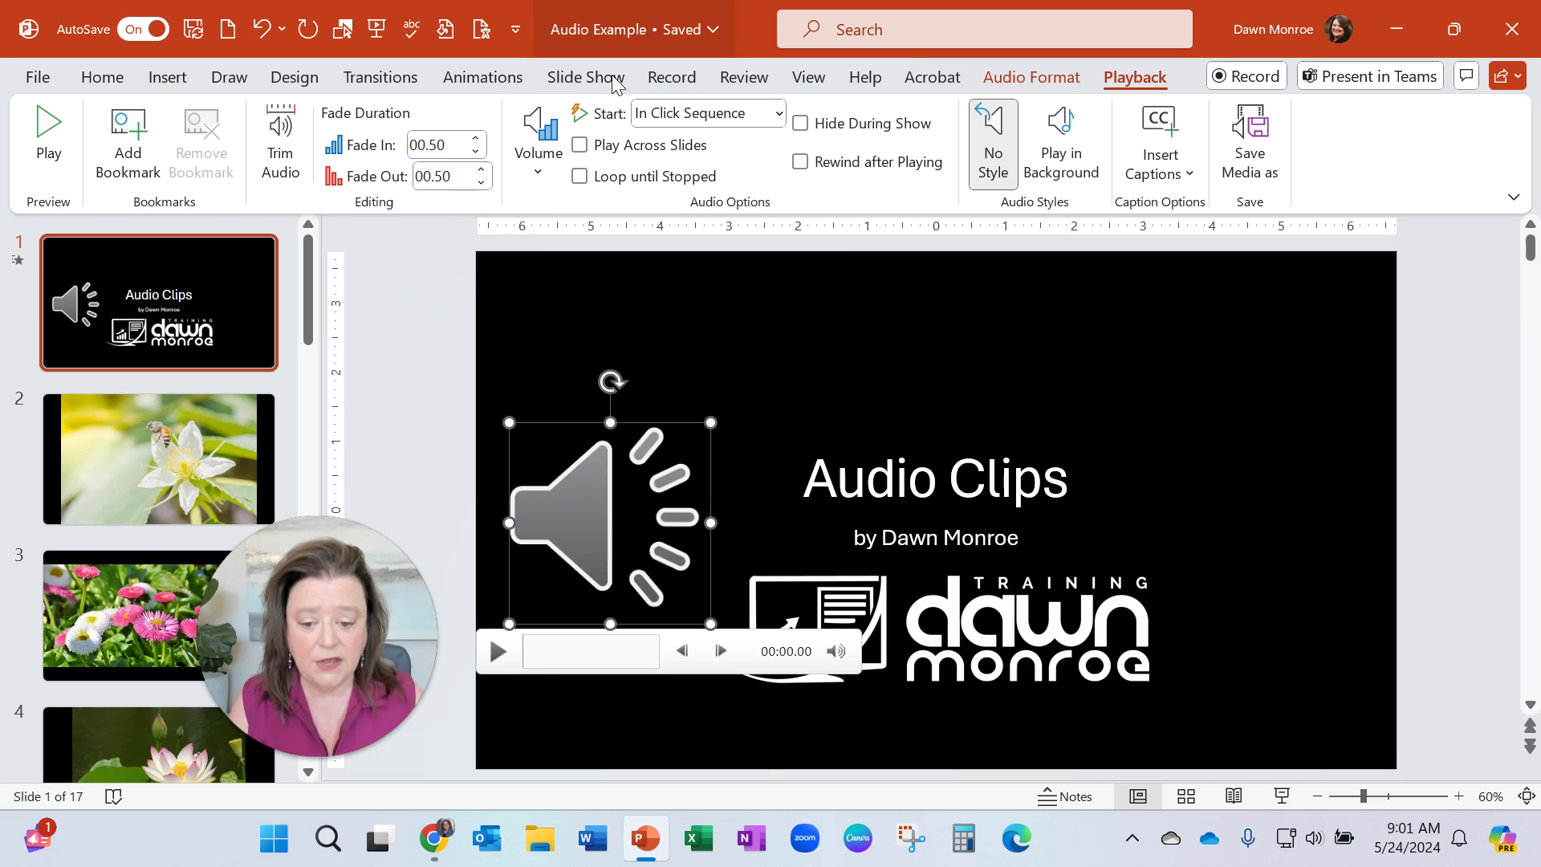
- Turn on Play Across Slides and Loop until Stopped for the happyrock clip
{"action": "left_click", "coordinate": [585, 151]}
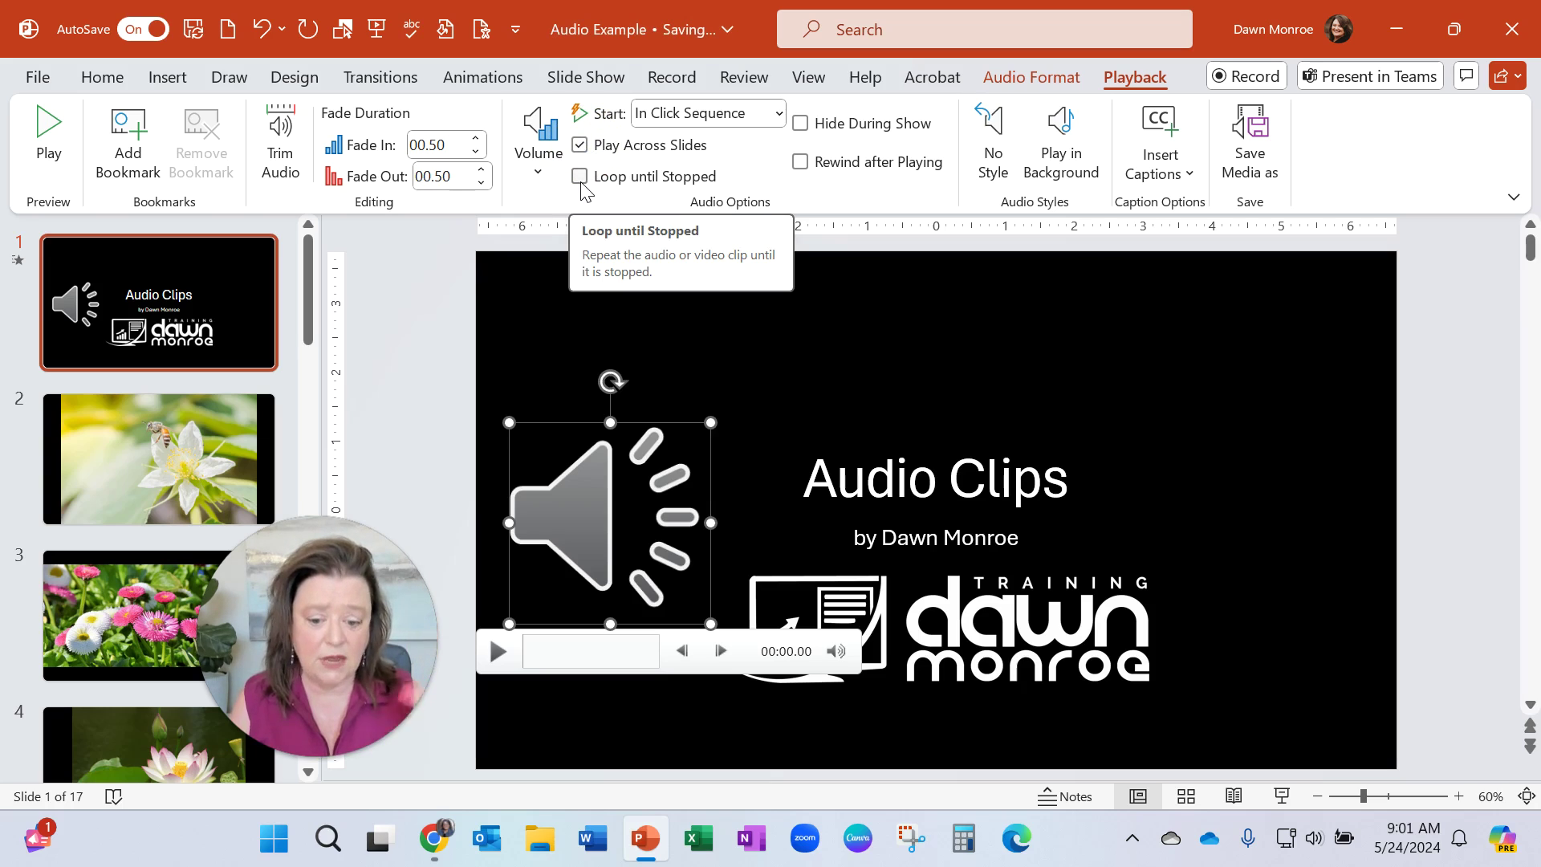
{"action": "left_click", "coordinate": [580, 177]}
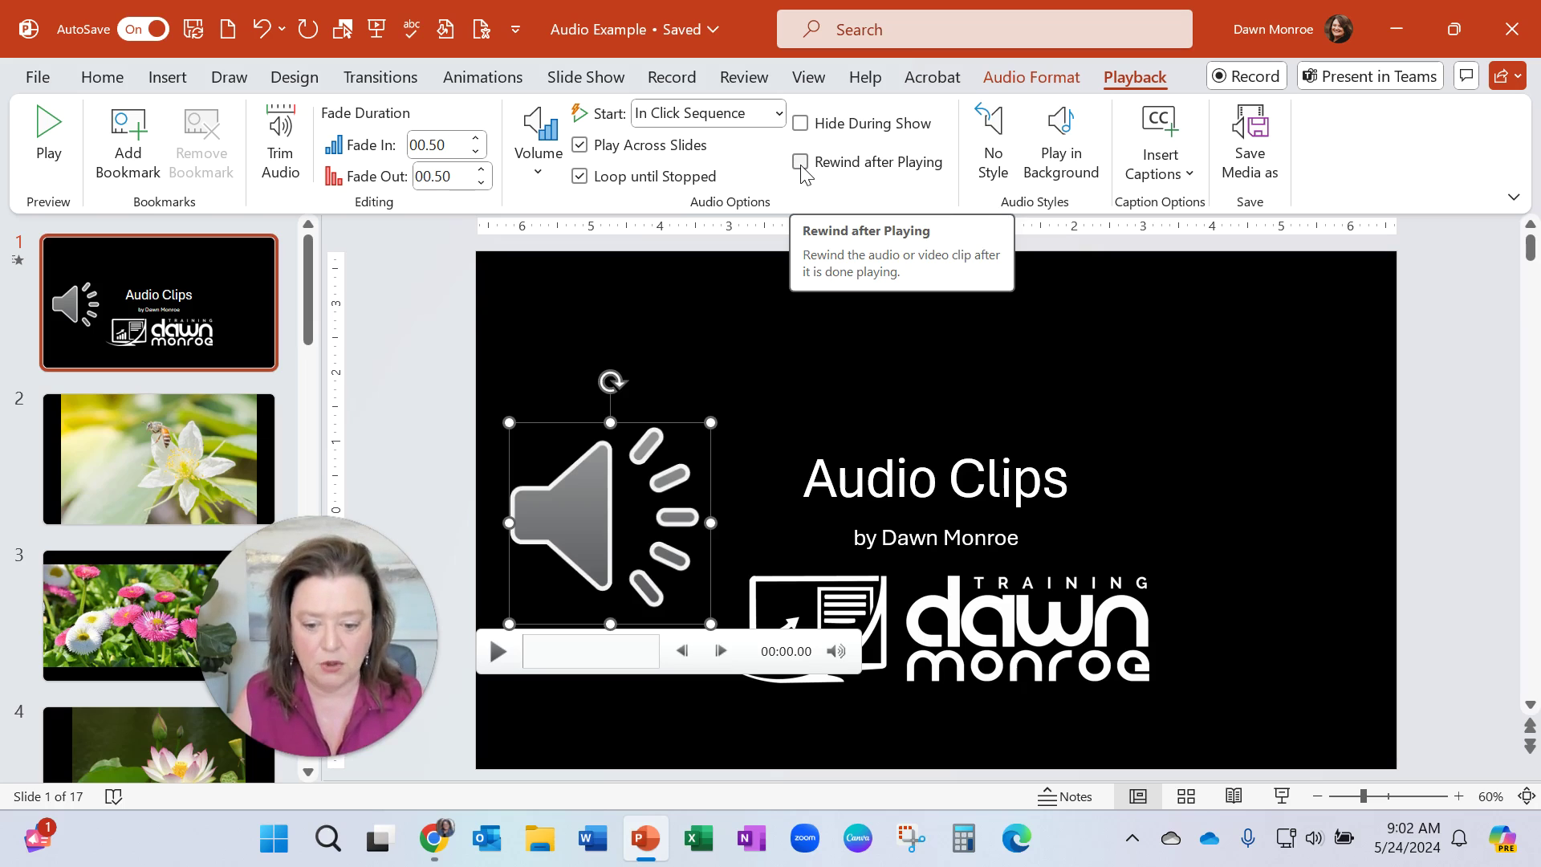
- Change the clip's Start setting from In Click Sequence to Automatically
{"action": "left_click", "coordinate": [778, 113]}
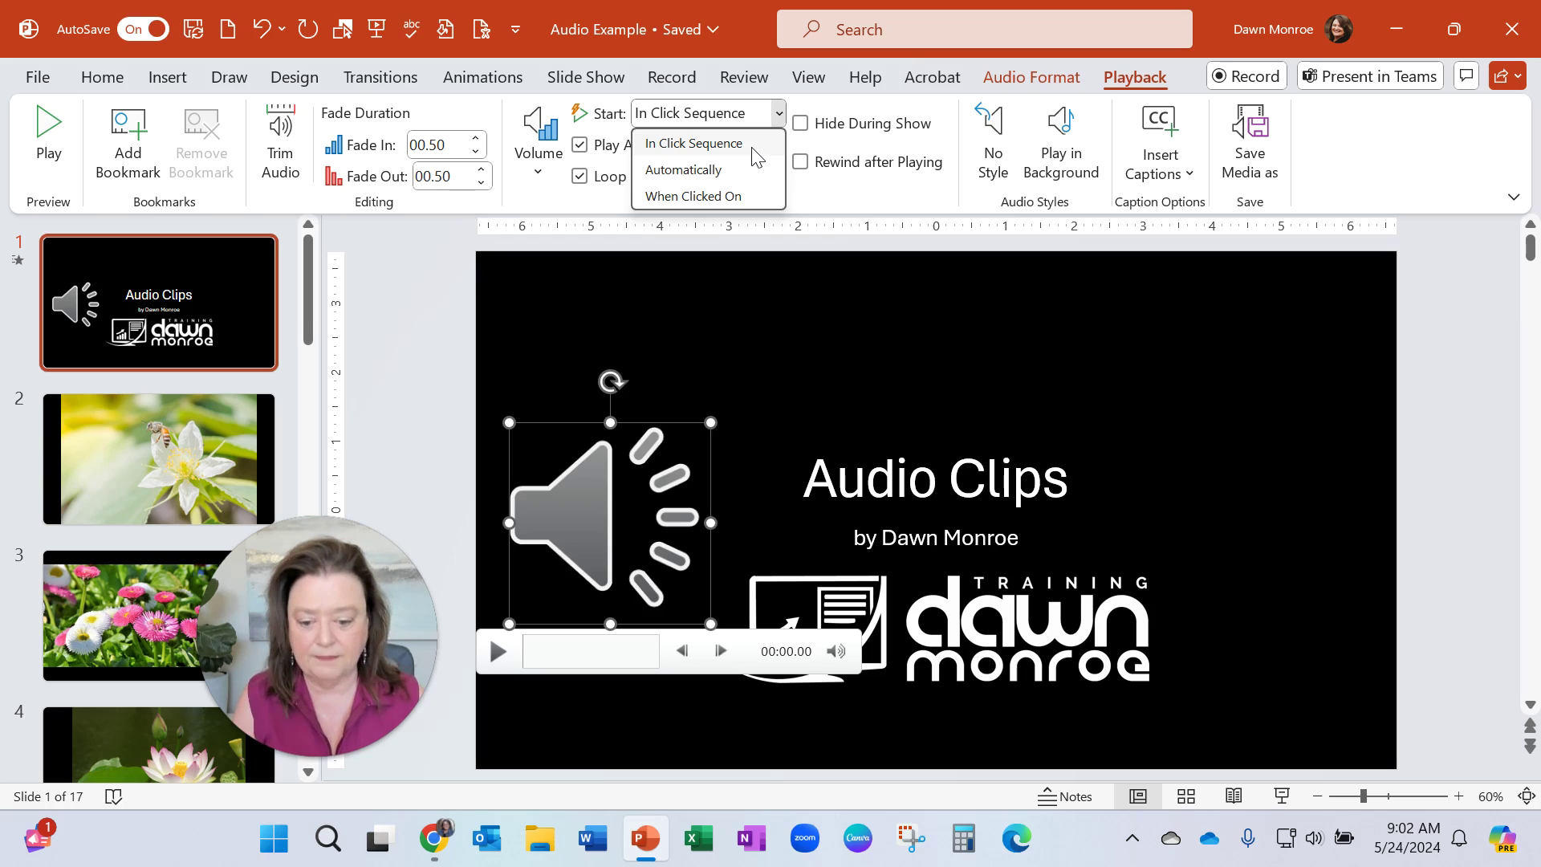
{"action": "left_click", "coordinate": [740, 168]}
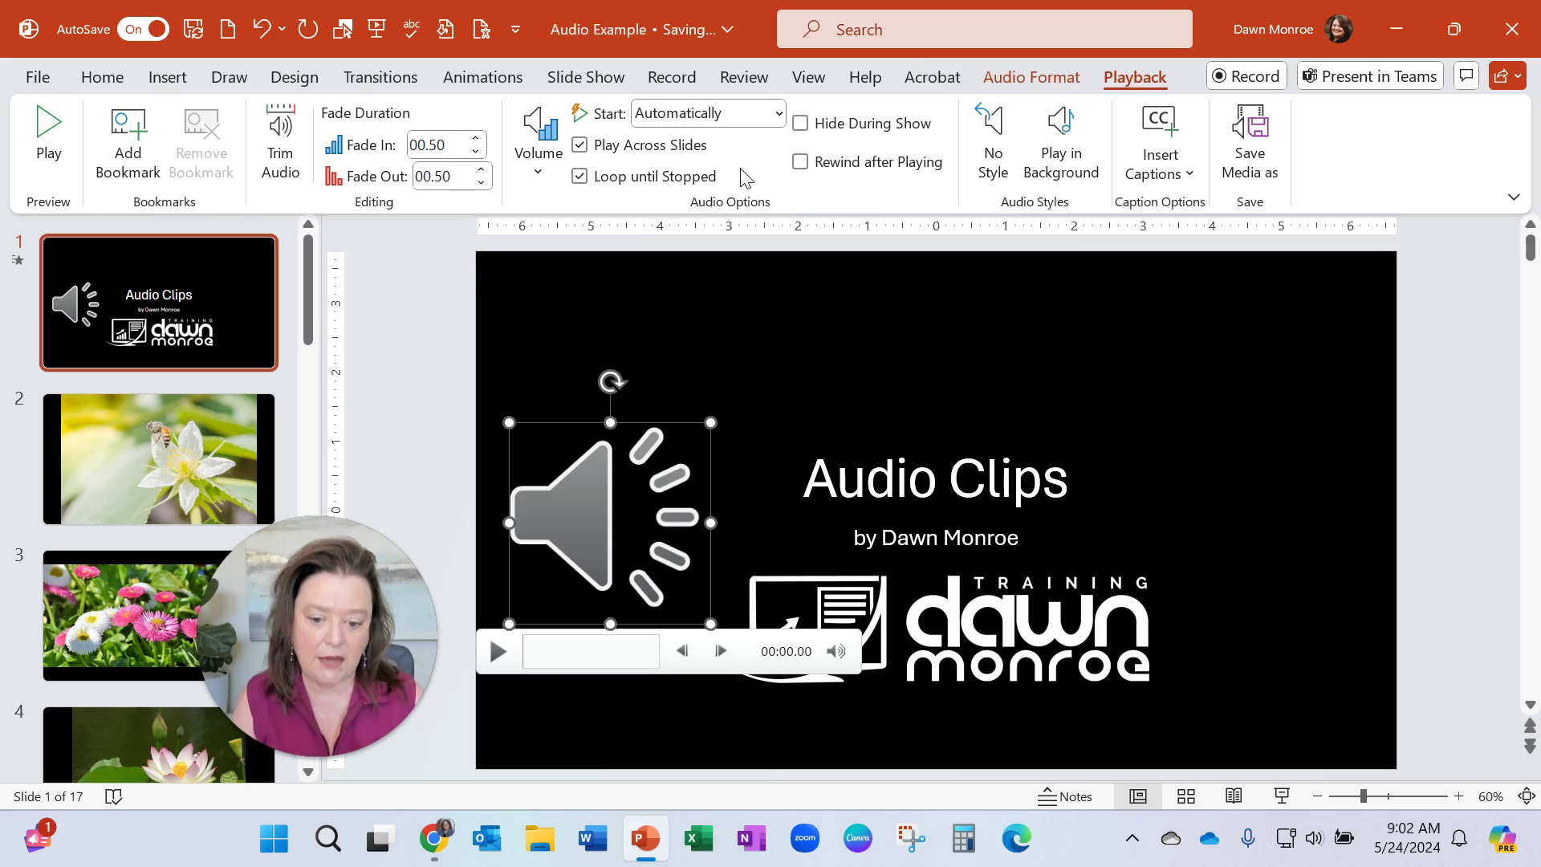
{"action": "left_click", "coordinate": [778, 112]}
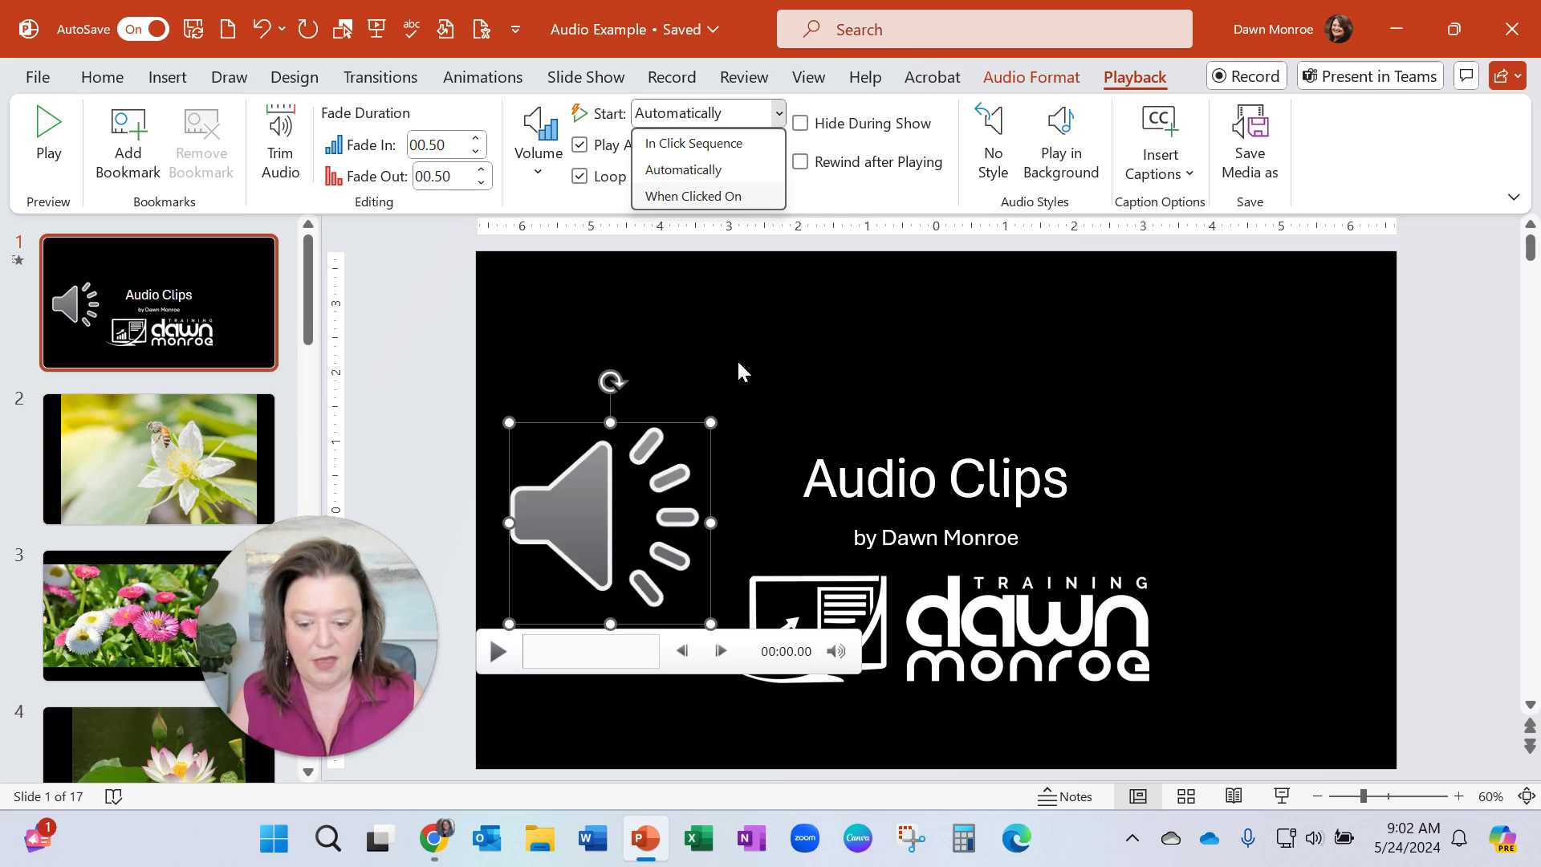
- Shrink the speaker icon, uncheck Play Across Slides, and preview the slide show
{"action": "left_click", "coordinate": [710, 423]}
{"action": "left_click_drag", "start_coordinate": [710, 422], "coordinate": [624, 511]}
{"action": "left_click", "coordinate": [579, 145]}
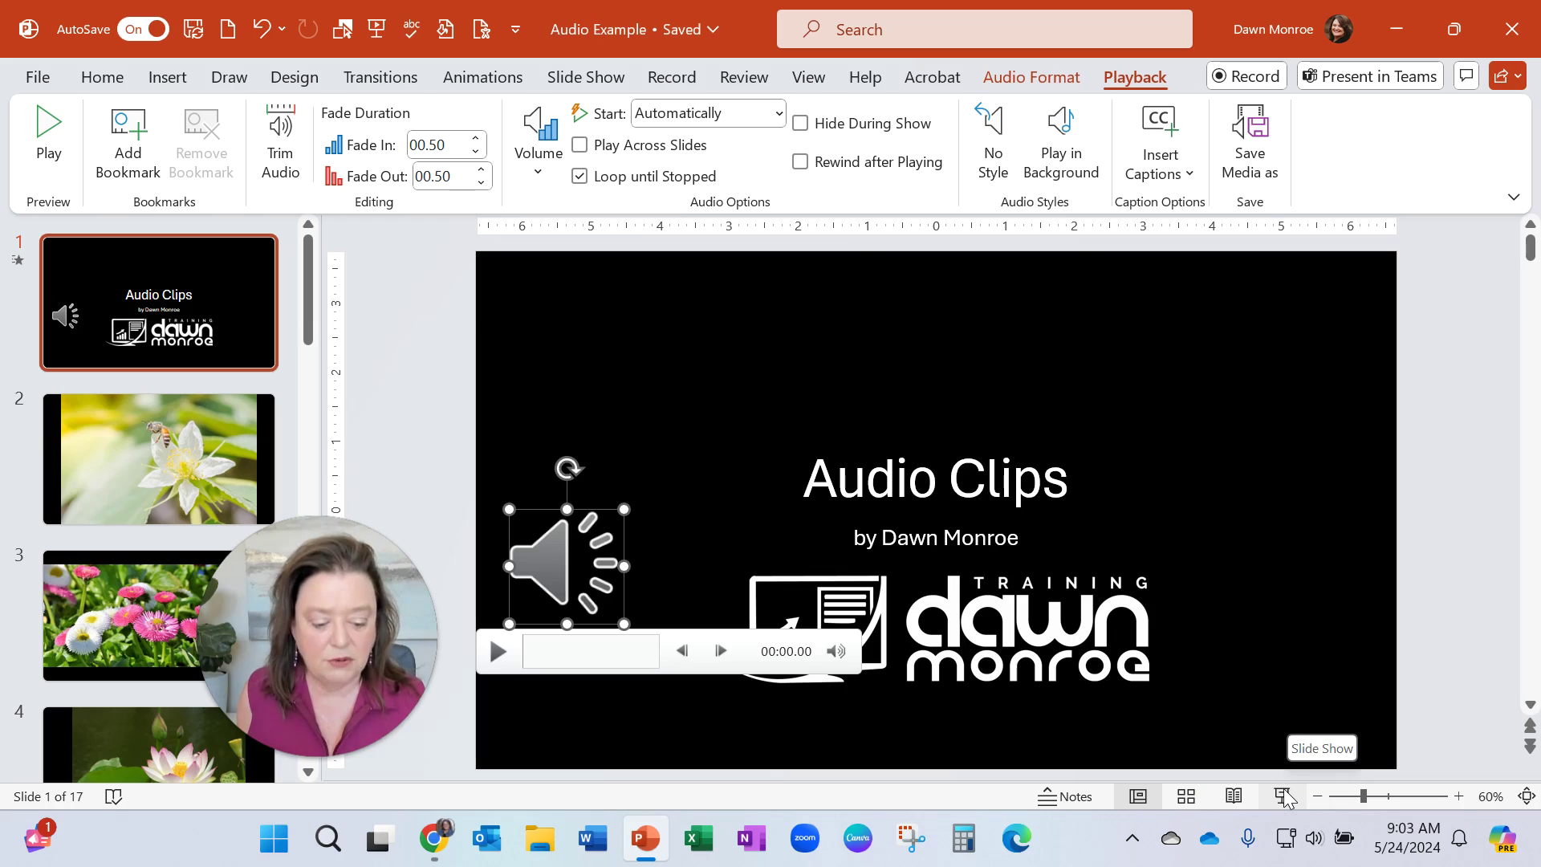
{"action": "left_click", "coordinate": [1283, 796]}
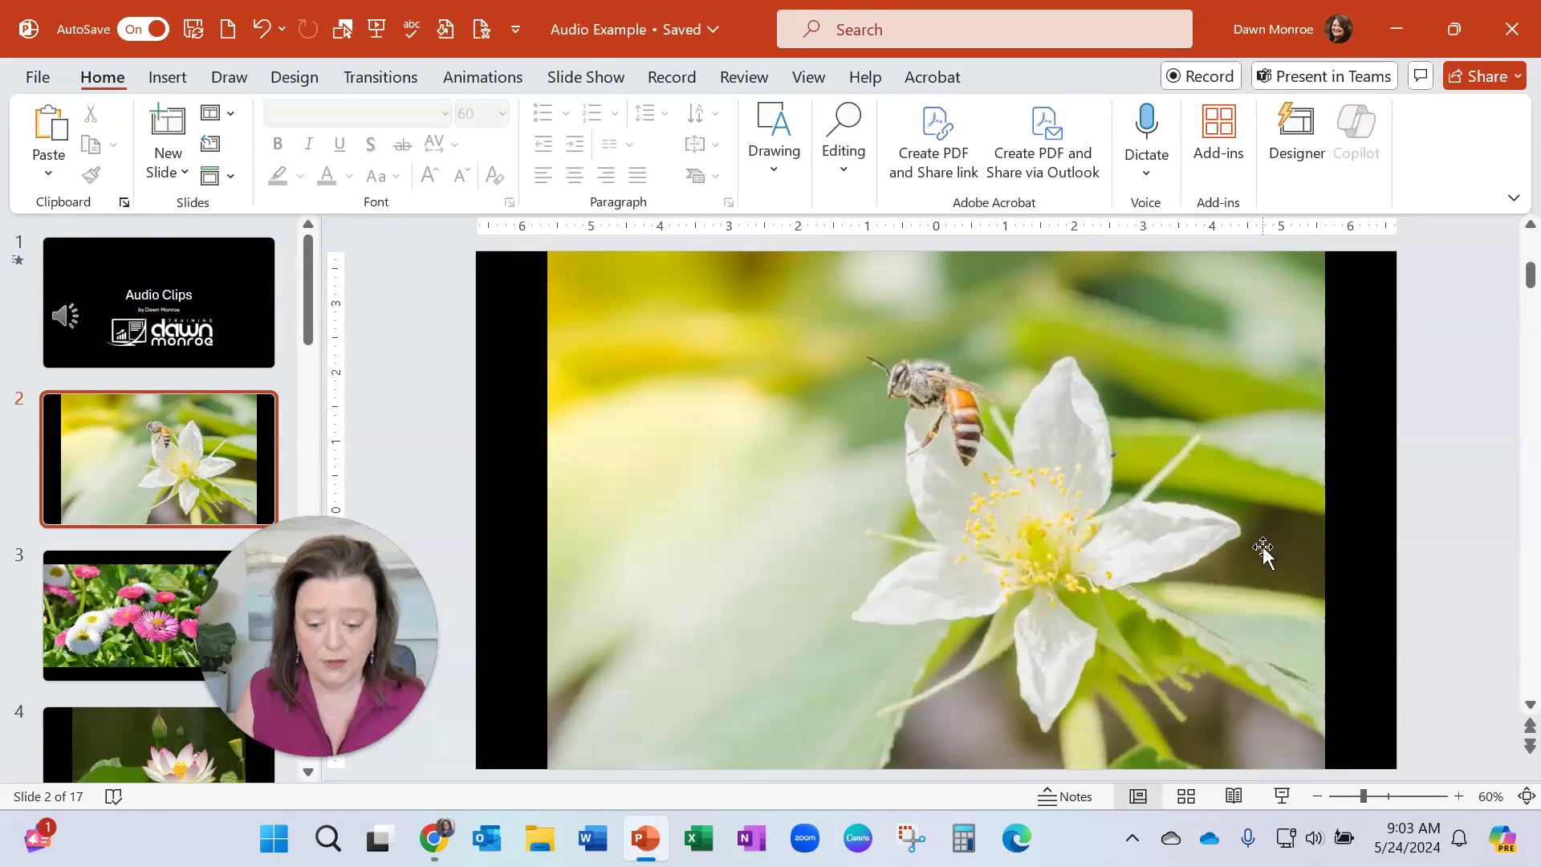
- Re-enable Play Across Slides for the title-slide audio and preview the show through slide 4
{"action": "left_click", "coordinate": [183, 335]}
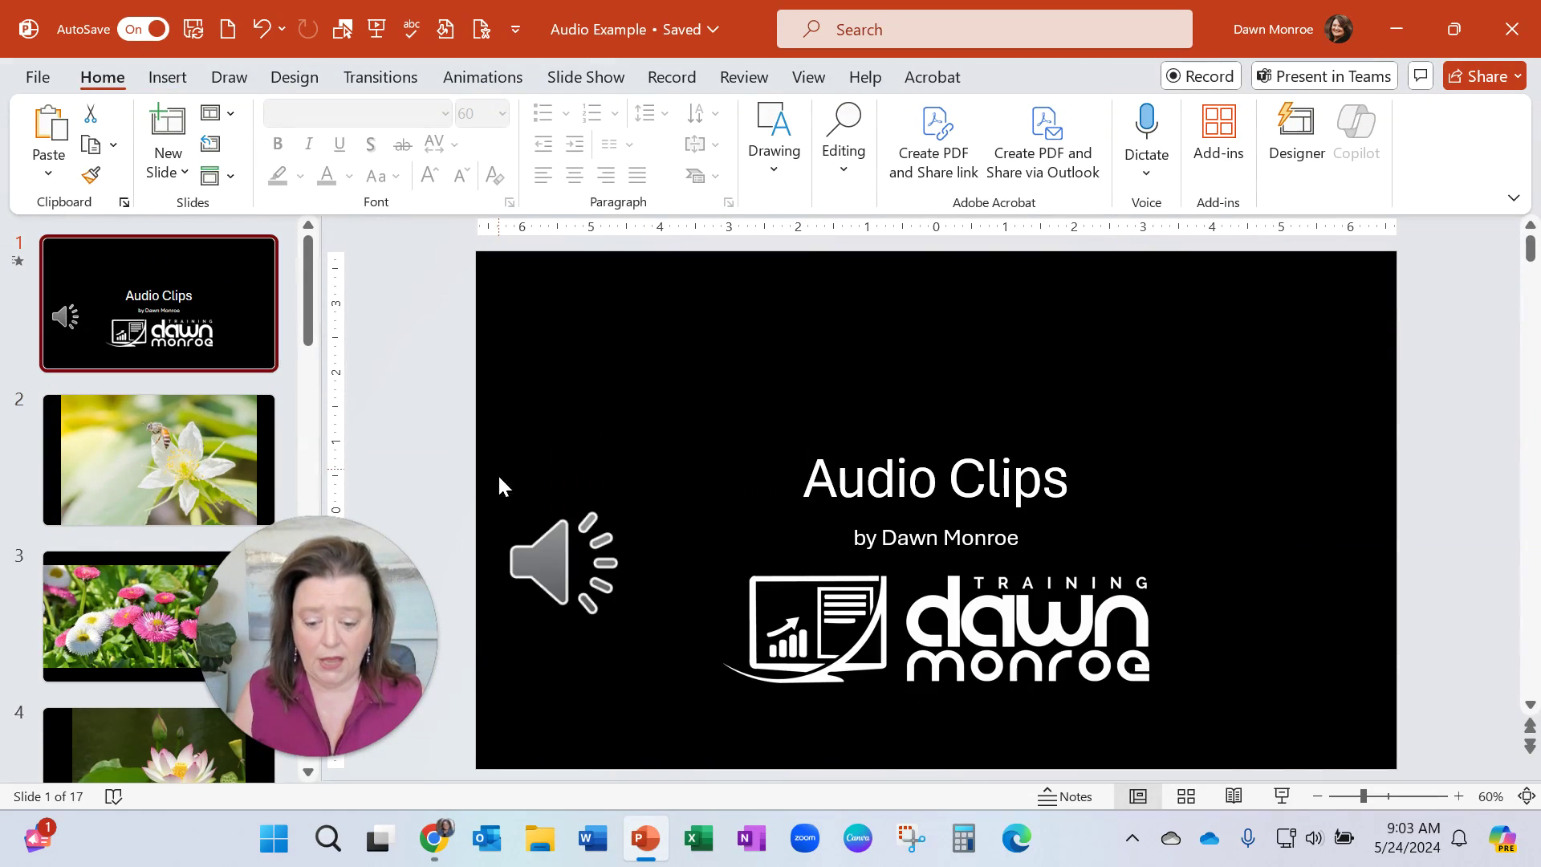
{"action": "left_click", "coordinate": [554, 561]}
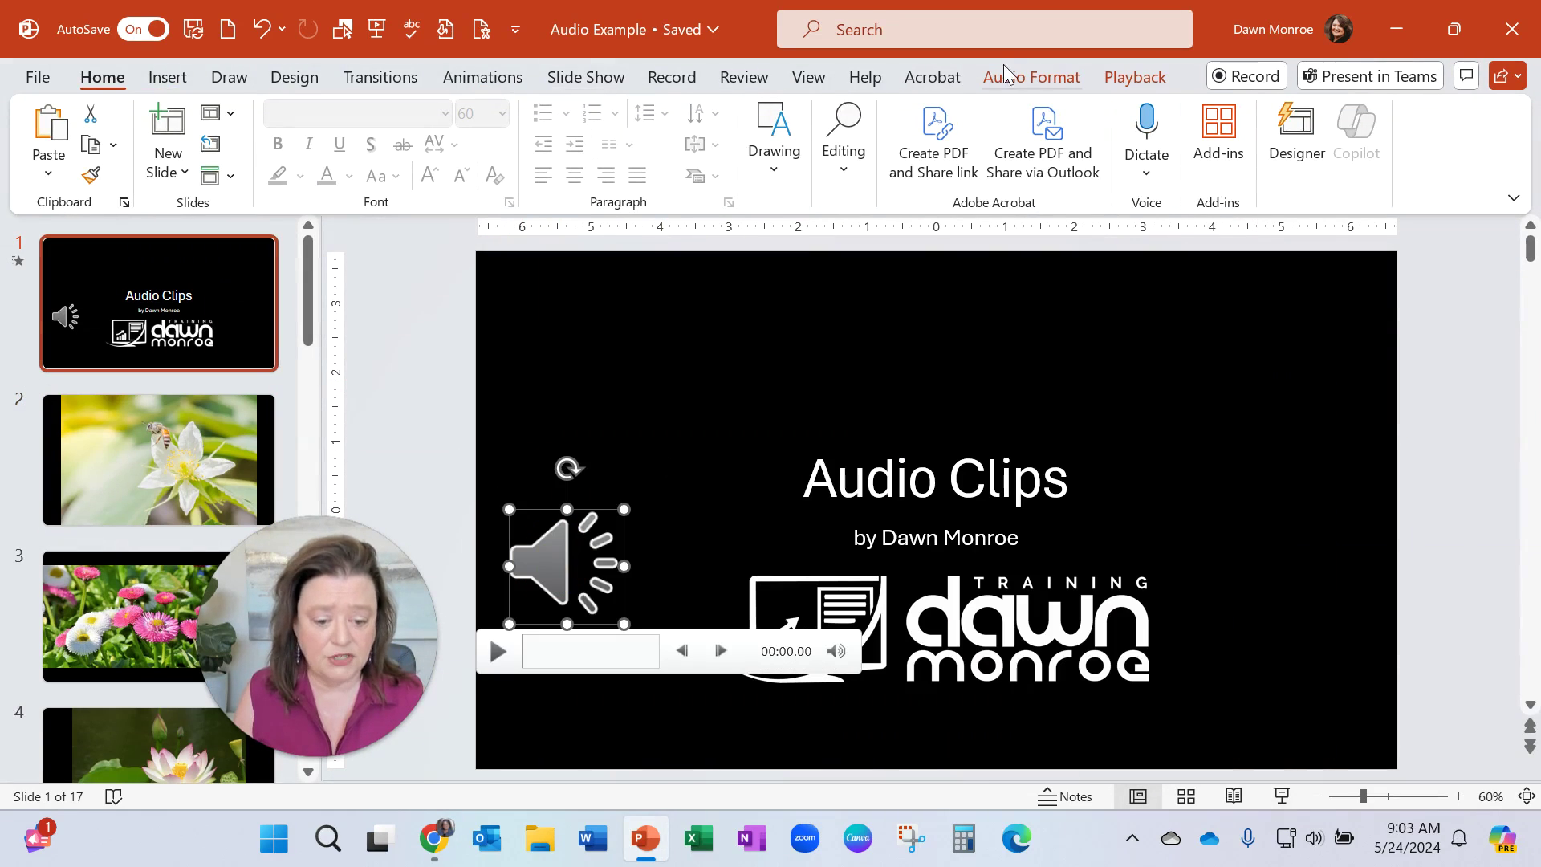
{"action": "left_click", "coordinate": [1105, 83]}
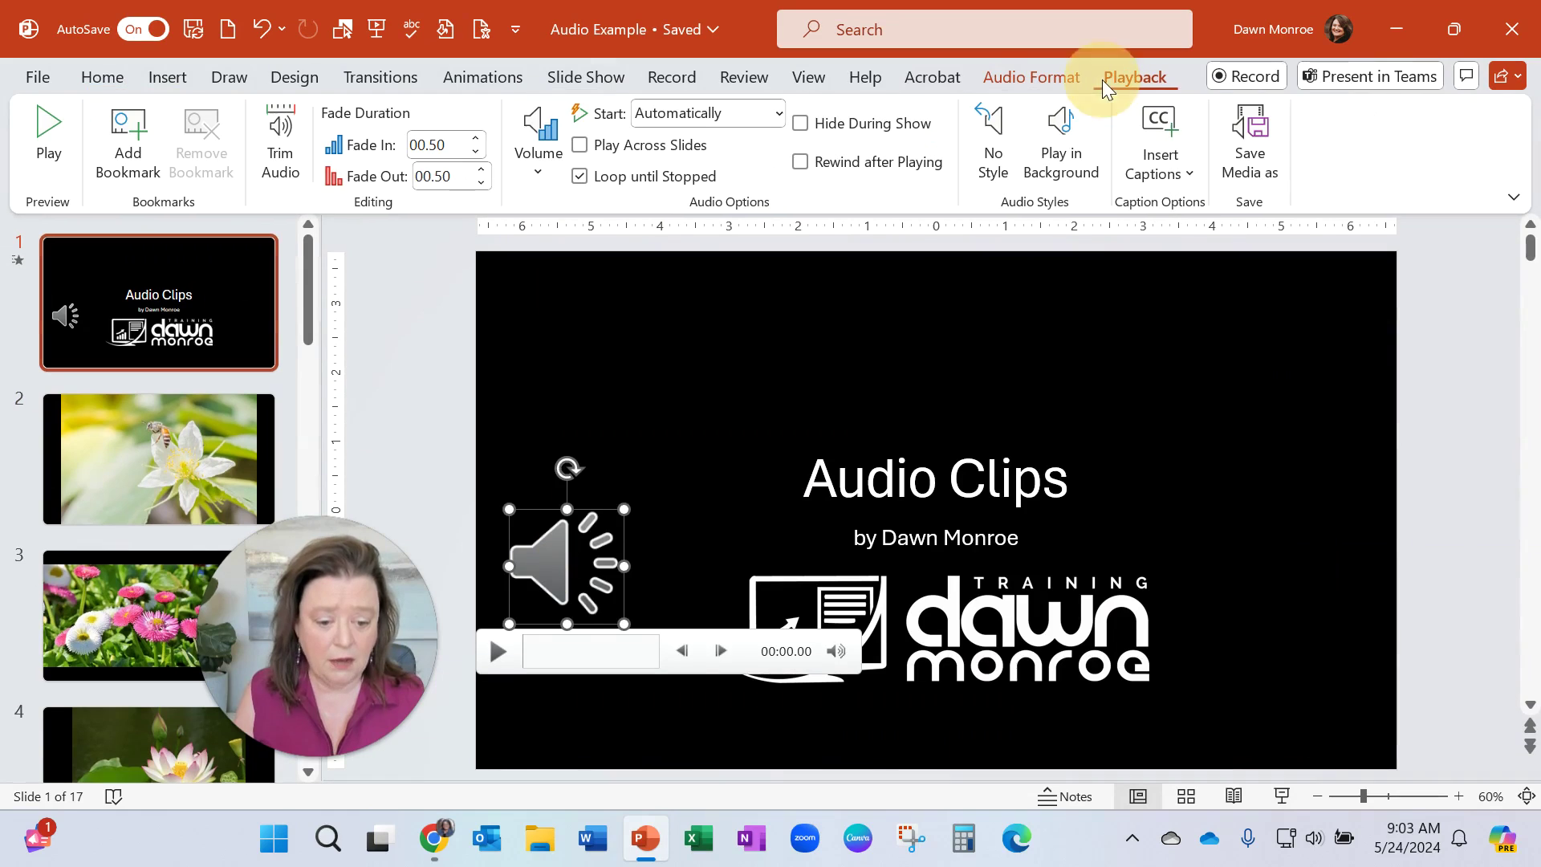
{"action": "left_click", "coordinate": [580, 145]}
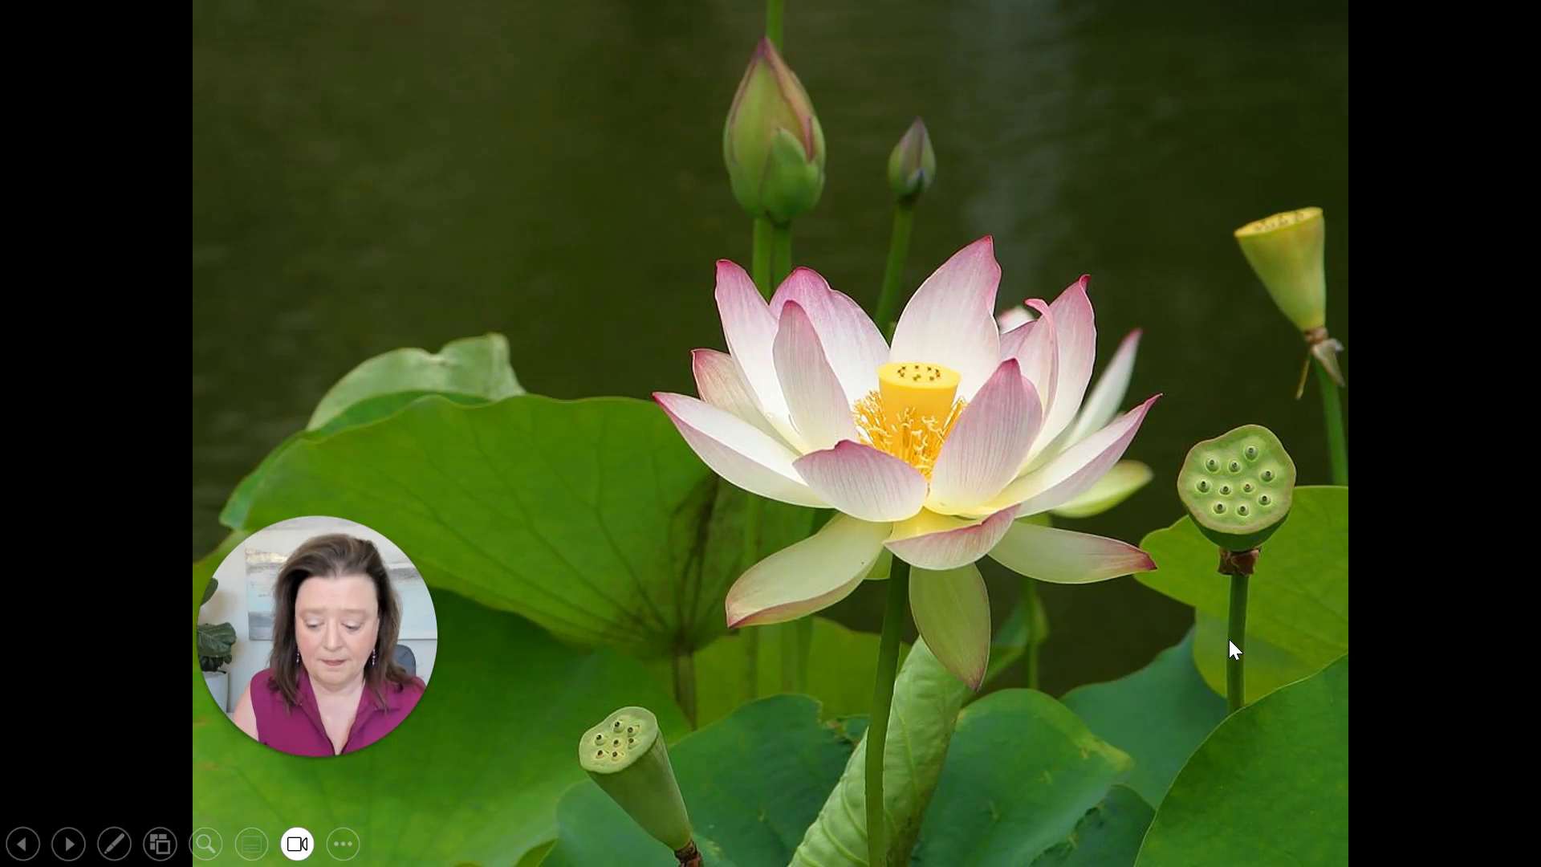
{"action": "key", "text": "Escape"}
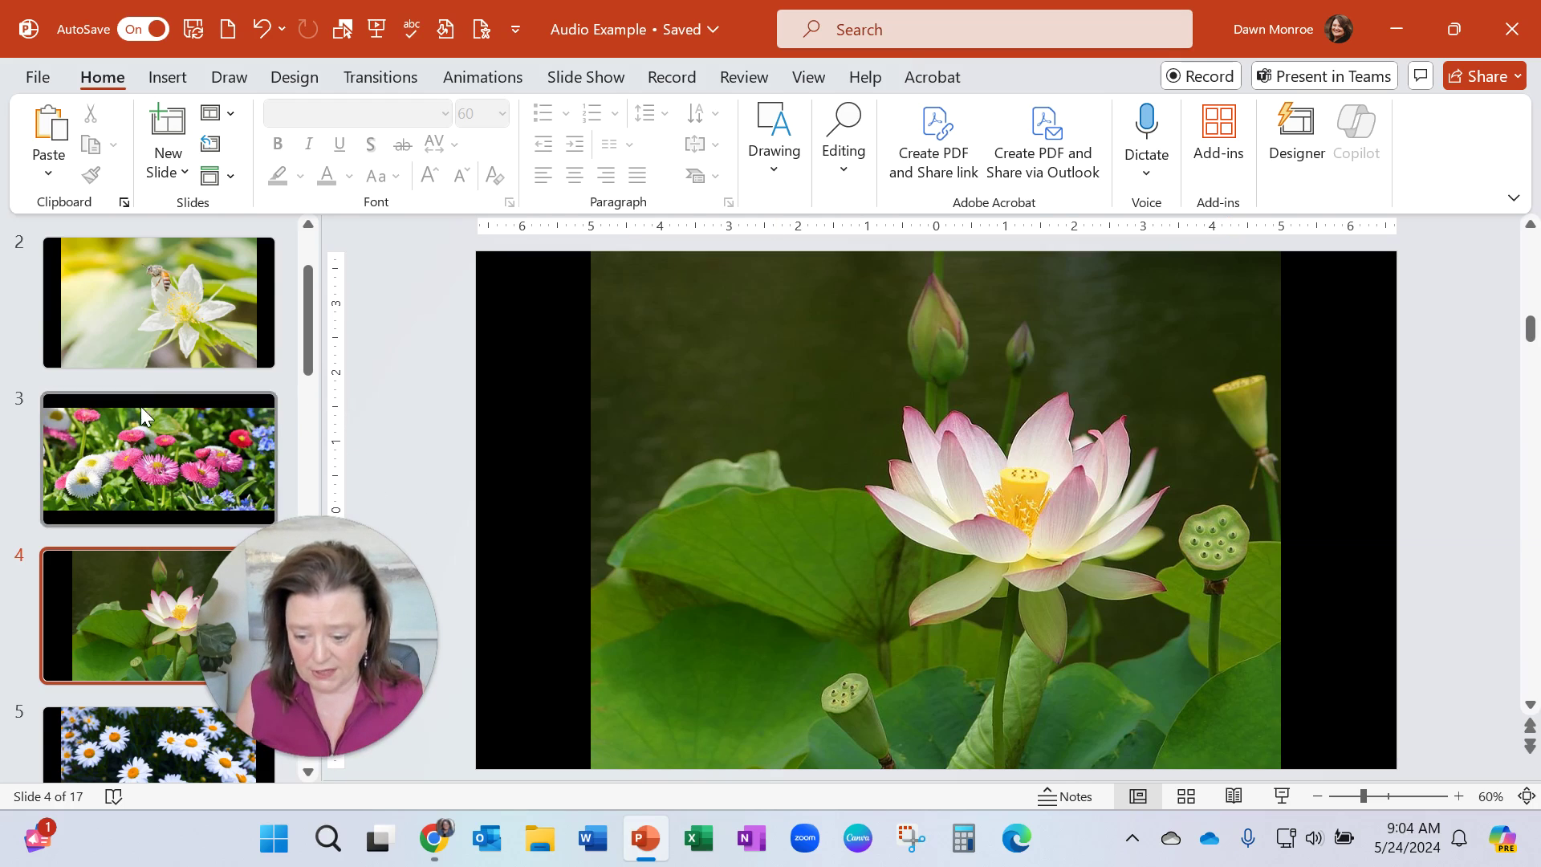
- Open the Animation Pane for slide 1's audio and the happyrock effect's dropdown menu
{"action": "scroll", "coordinate": [137, 406], "scroll_direction": "up", "scroll_amount": 2}
{"action": "left_click", "coordinate": [253, 315]}
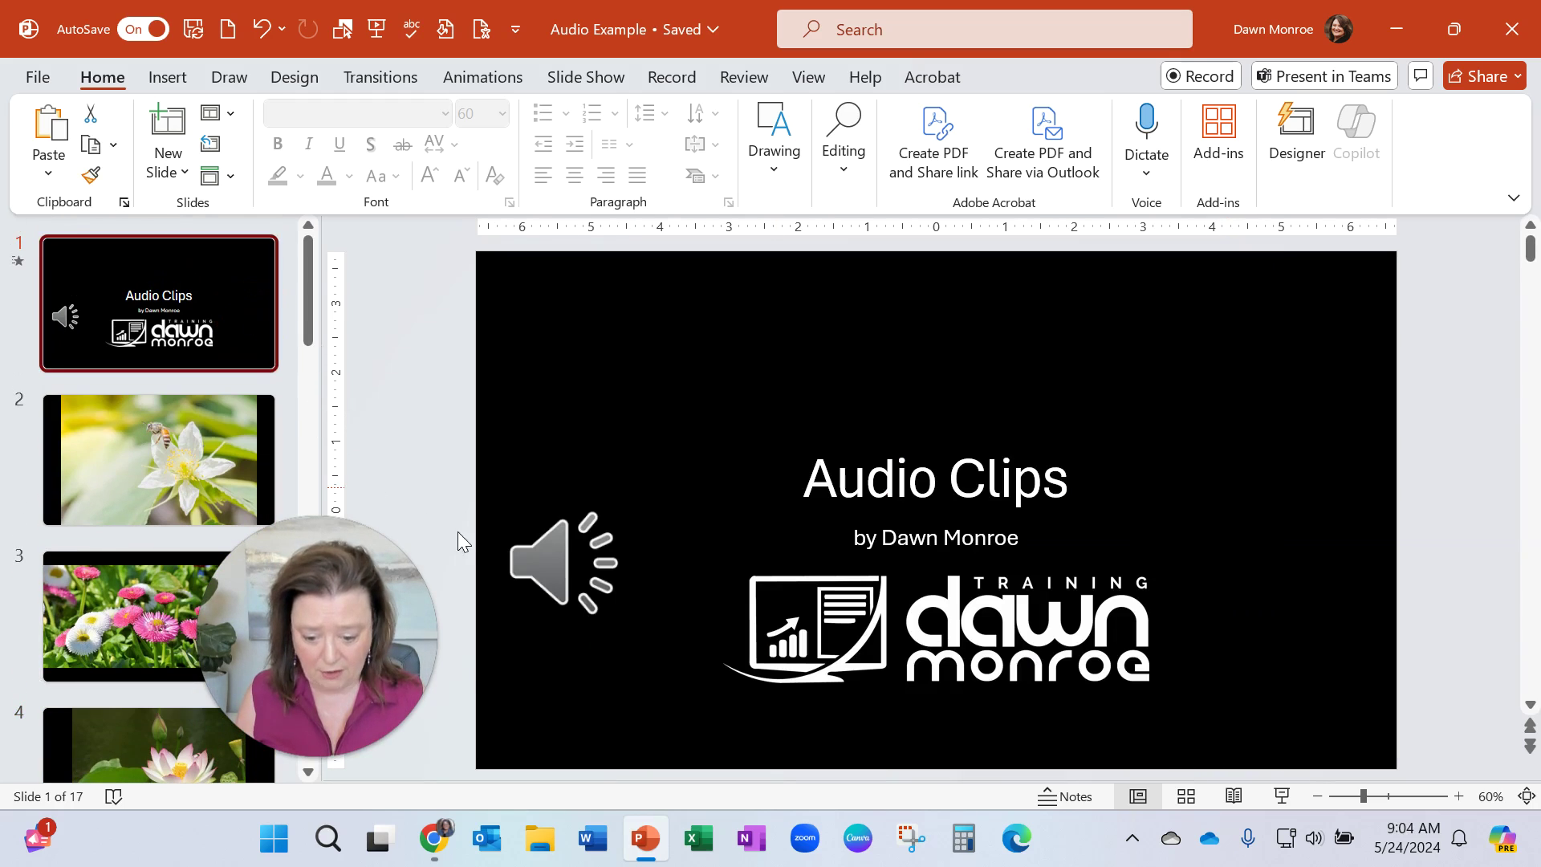
{"action": "left_click", "coordinate": [609, 550]}
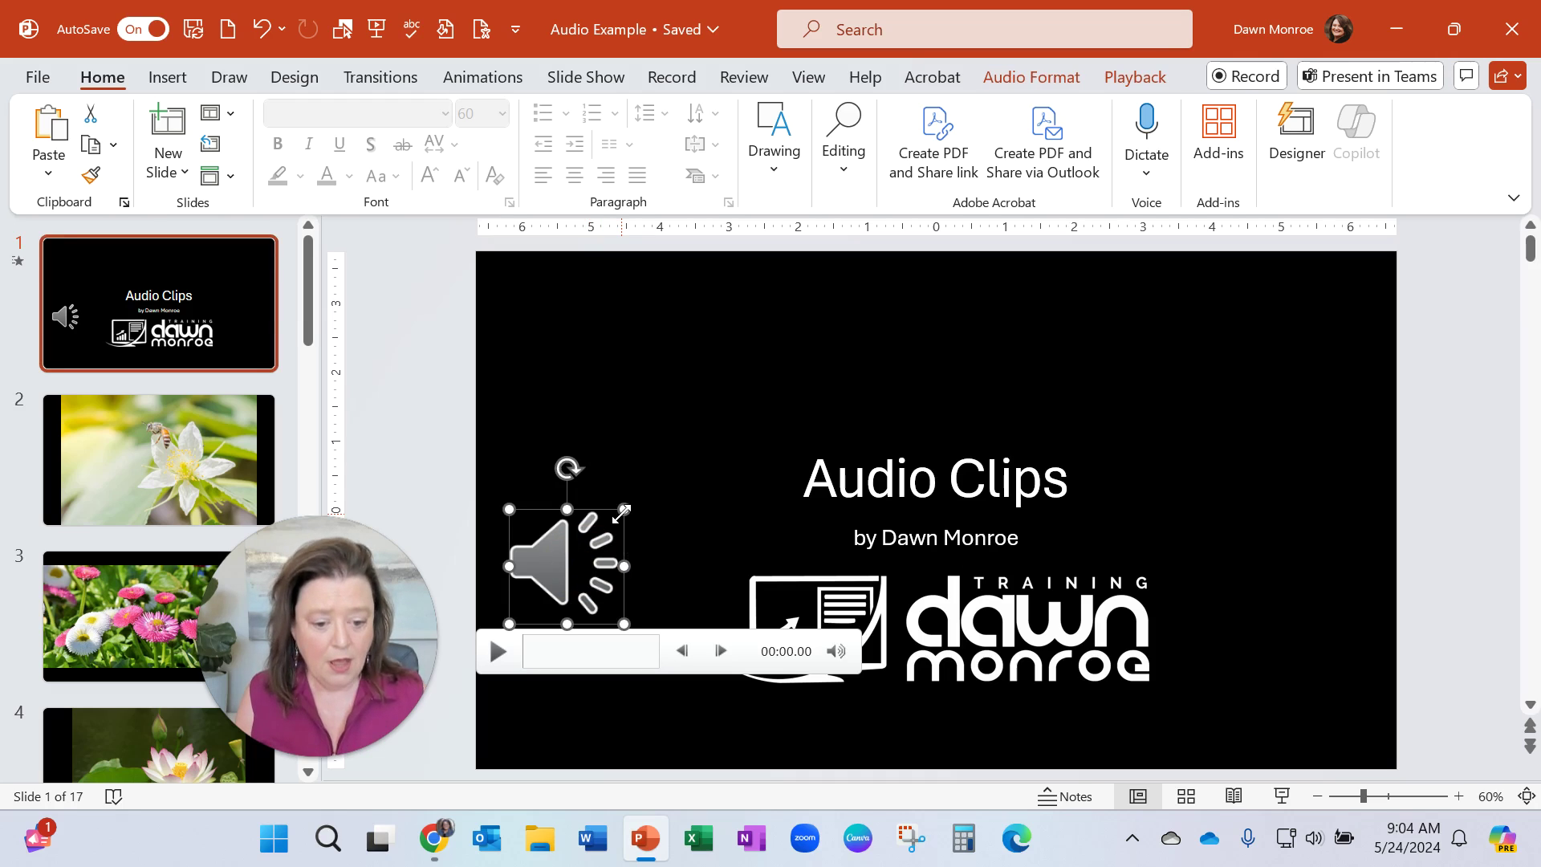
{"action": "left_click", "coordinate": [508, 85]}
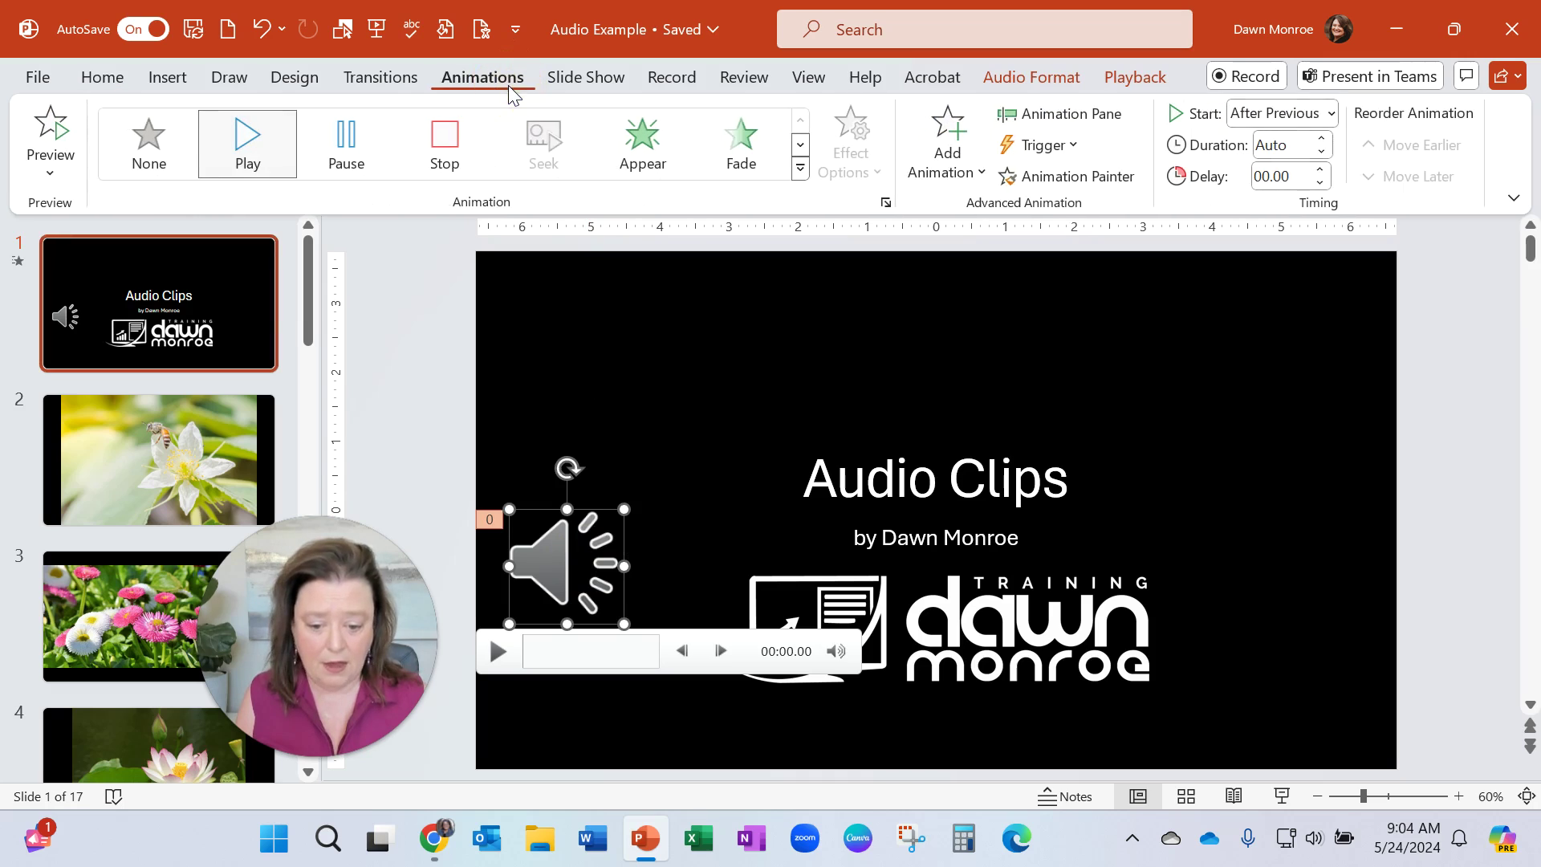
{"action": "left_click", "coordinate": [1088, 115]}
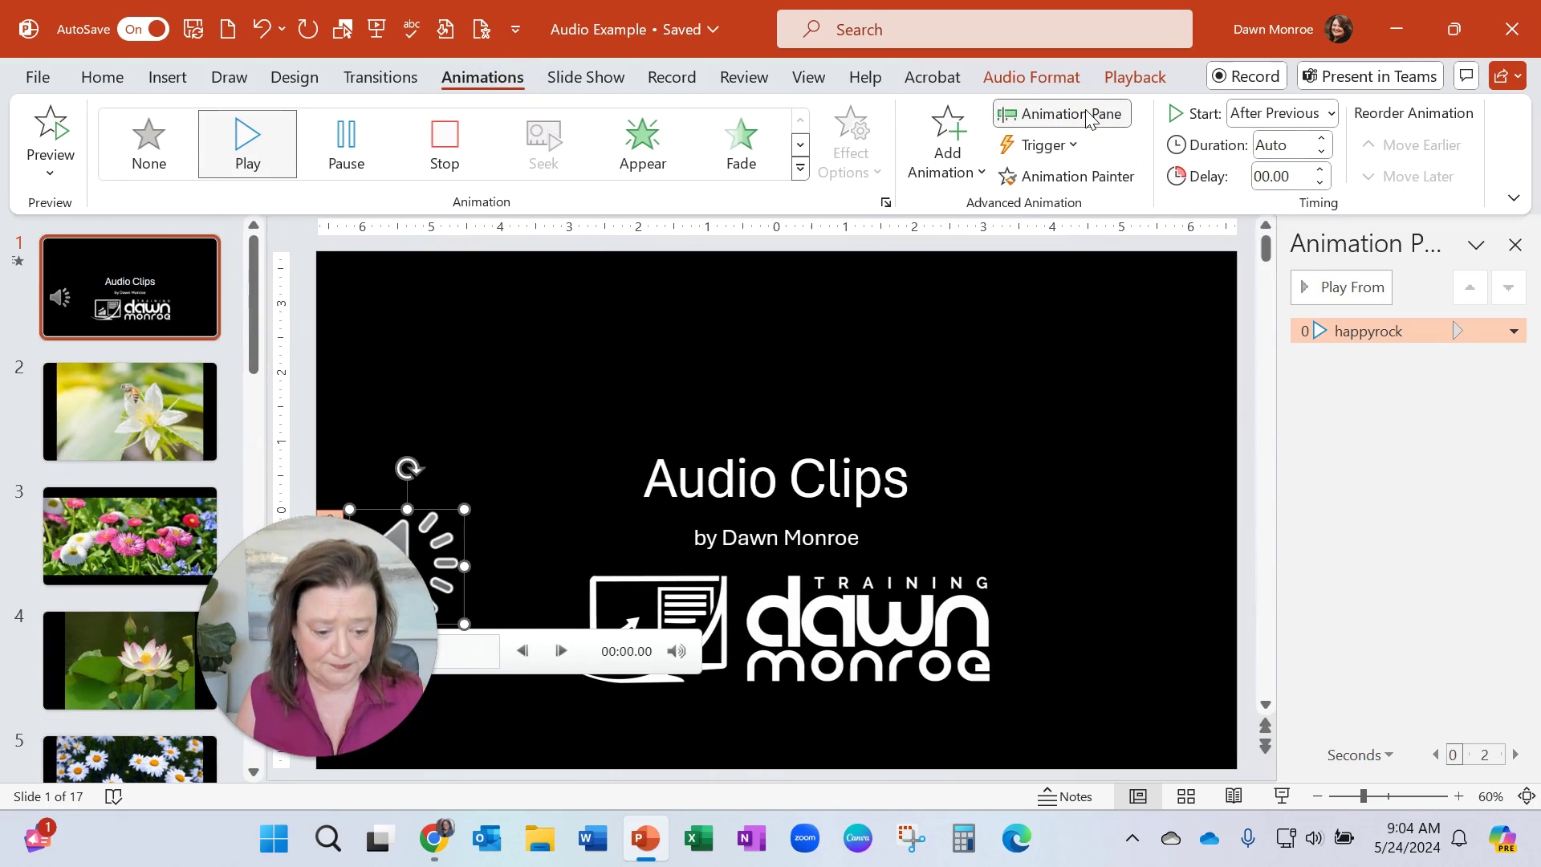
{"action": "left_click", "coordinate": [1514, 332]}
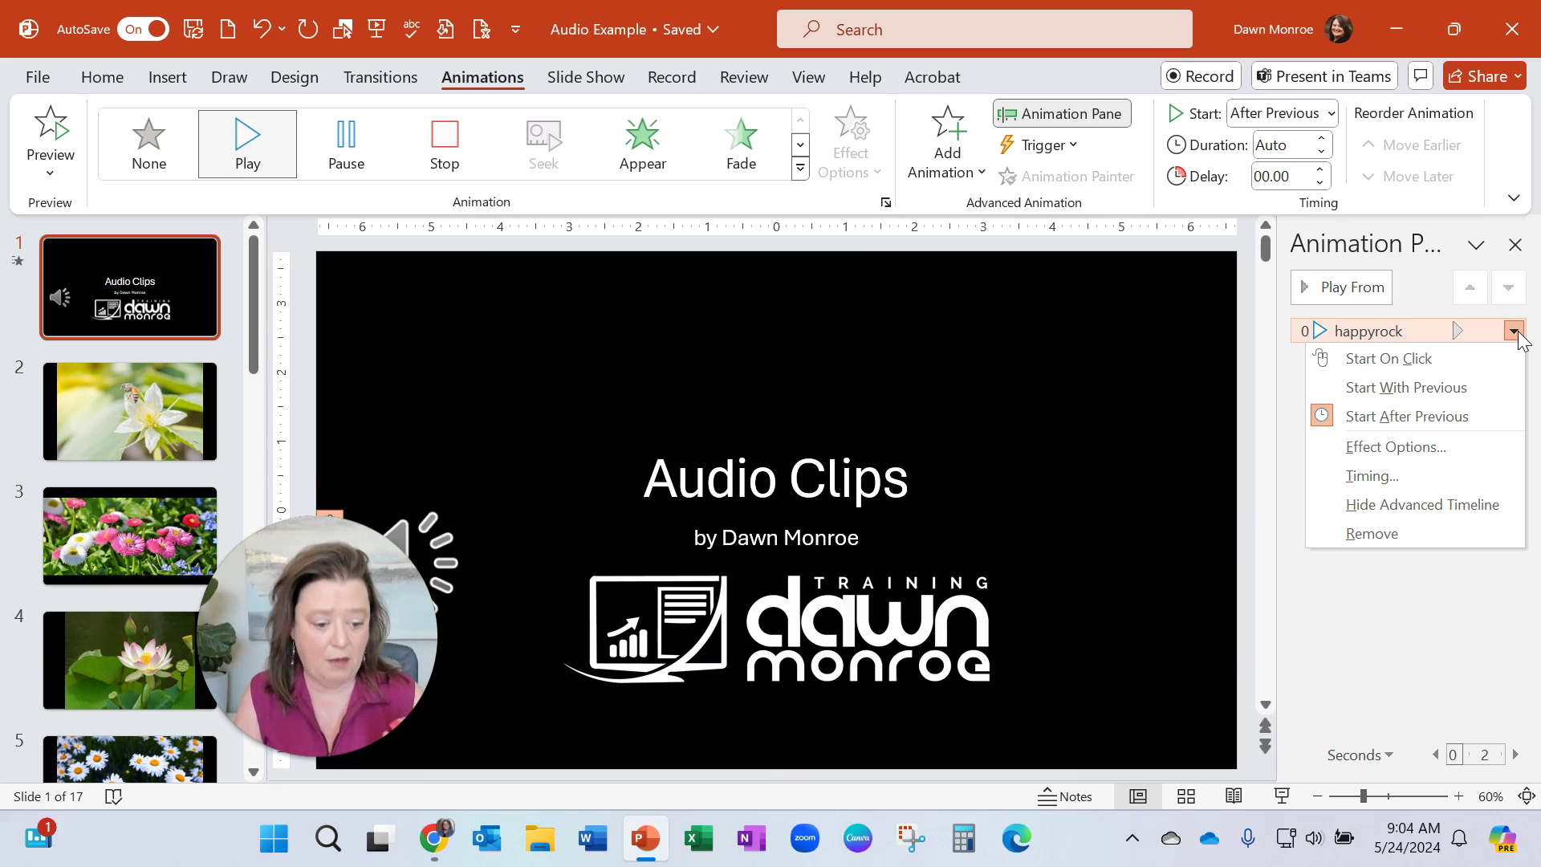
- In the happyrock Play Audio effect options, change Stop playing After from 999 to 4 slides
{"action": "left_click", "coordinate": [1435, 450]}
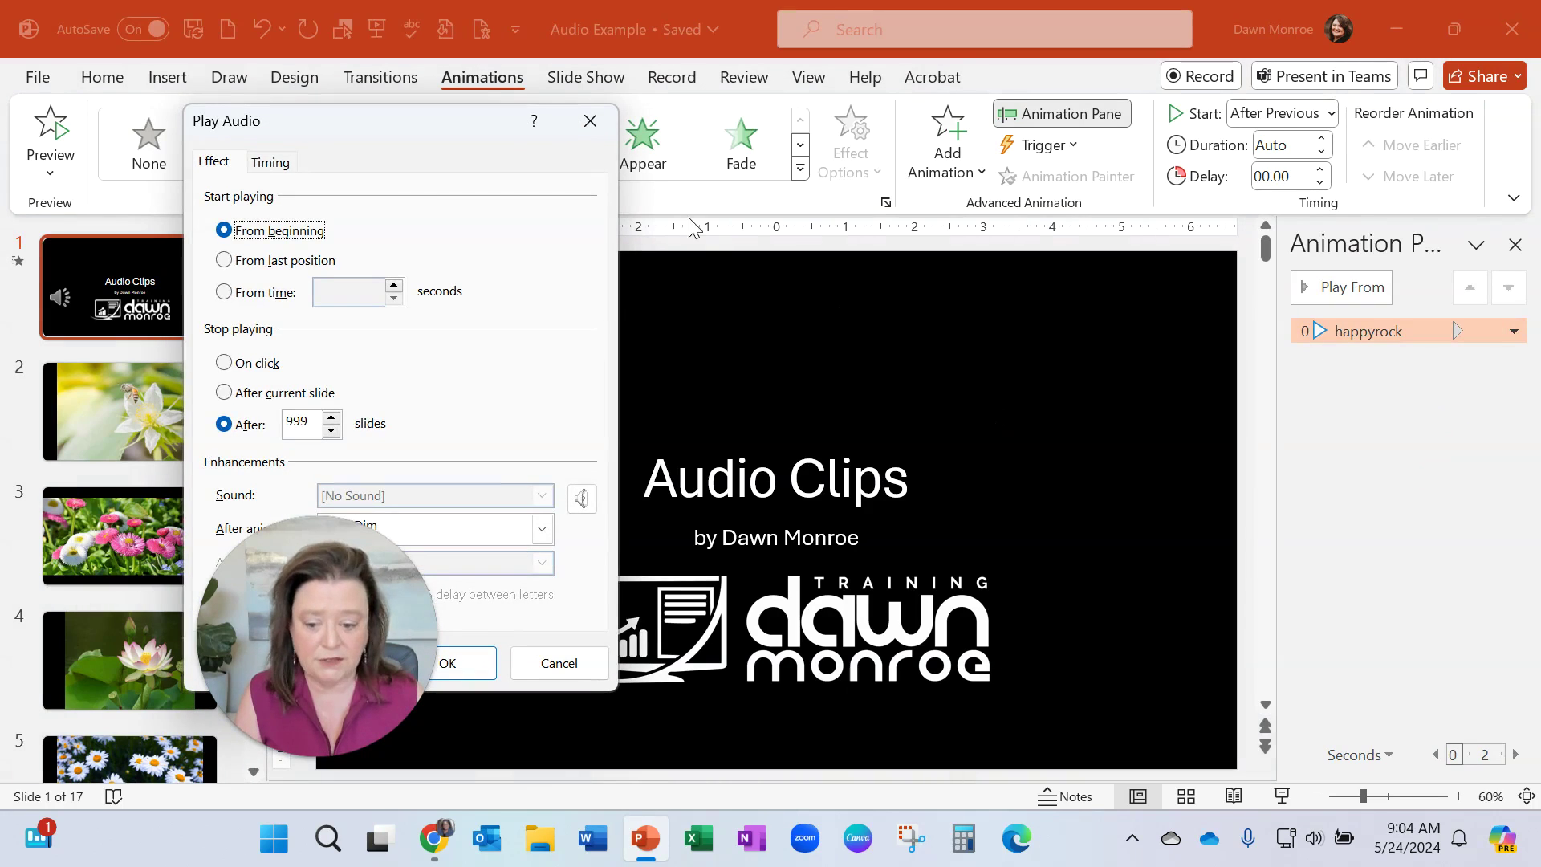
{"action": "left_click_drag", "start_coordinate": [404, 128], "coordinate": [961, 153]}
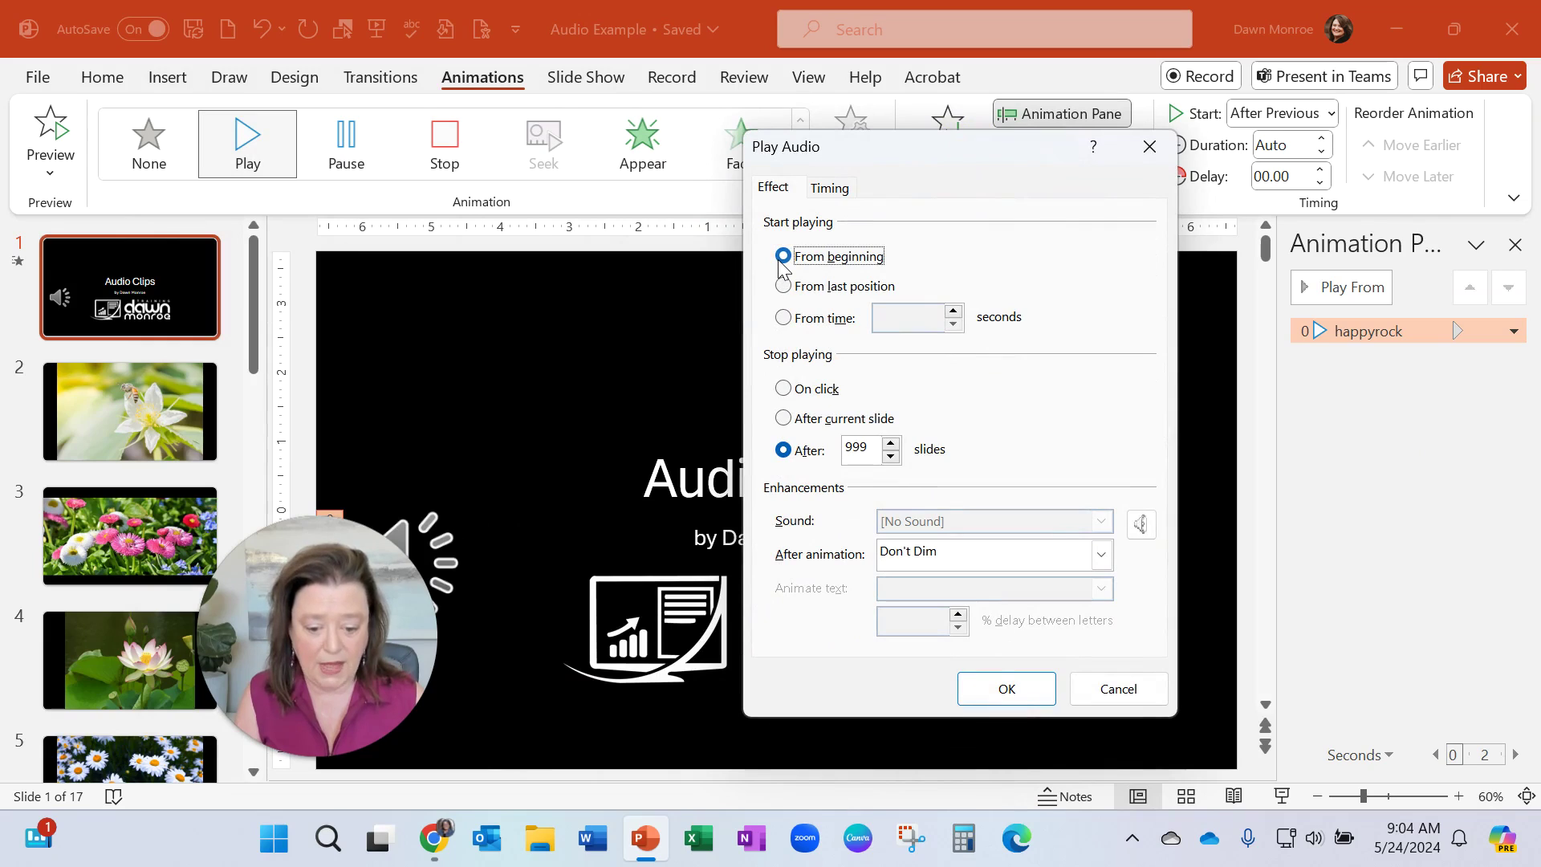
{"action": "left_click", "coordinate": [873, 453]}
{"action": "double_click", "coordinate": [856, 447]}
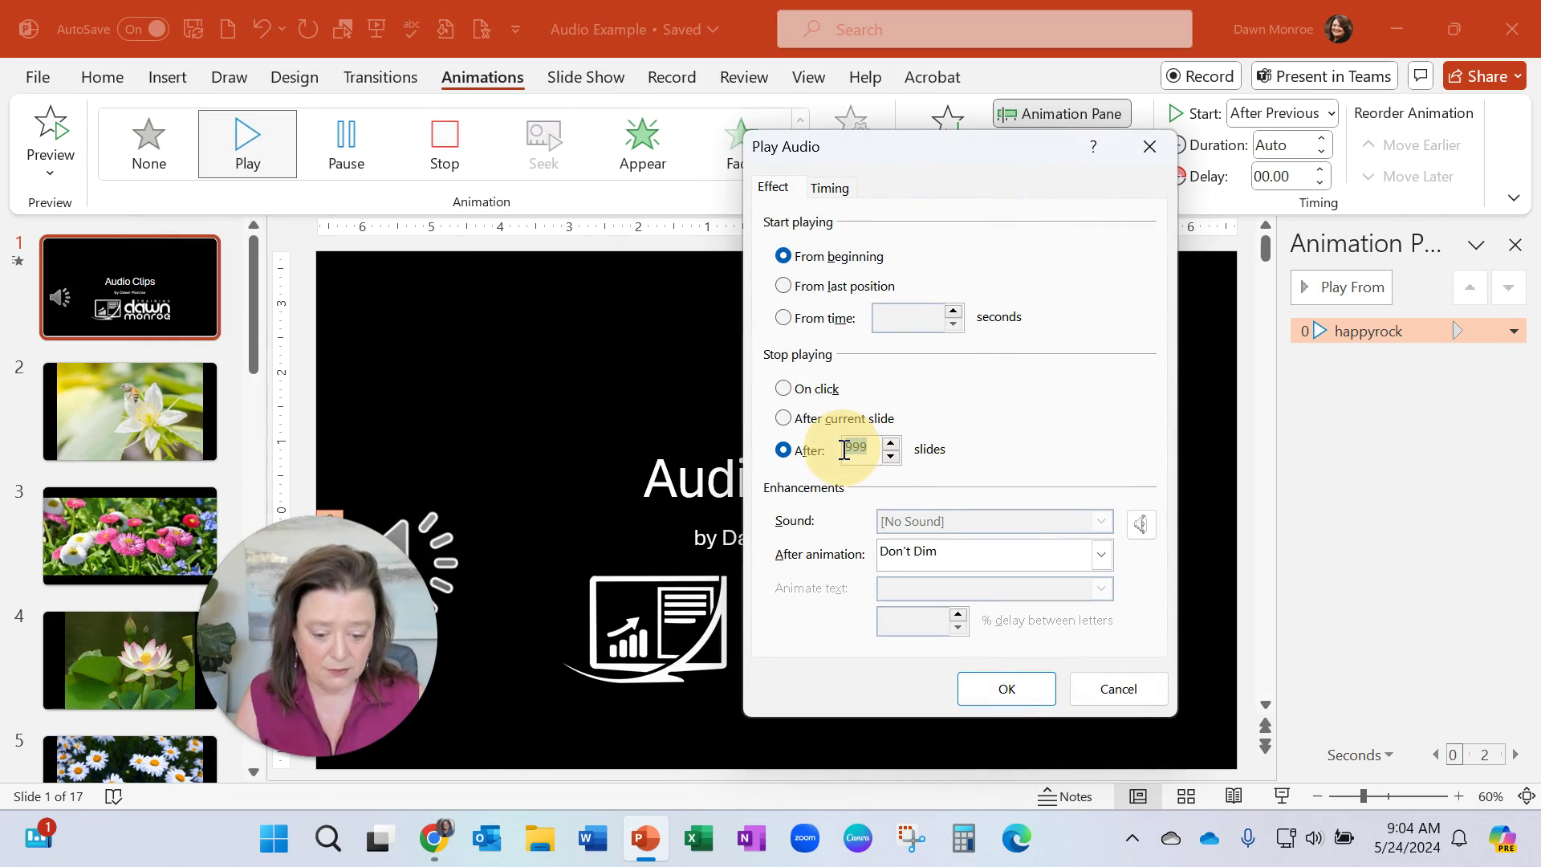
{"action": "type", "text": "4"}
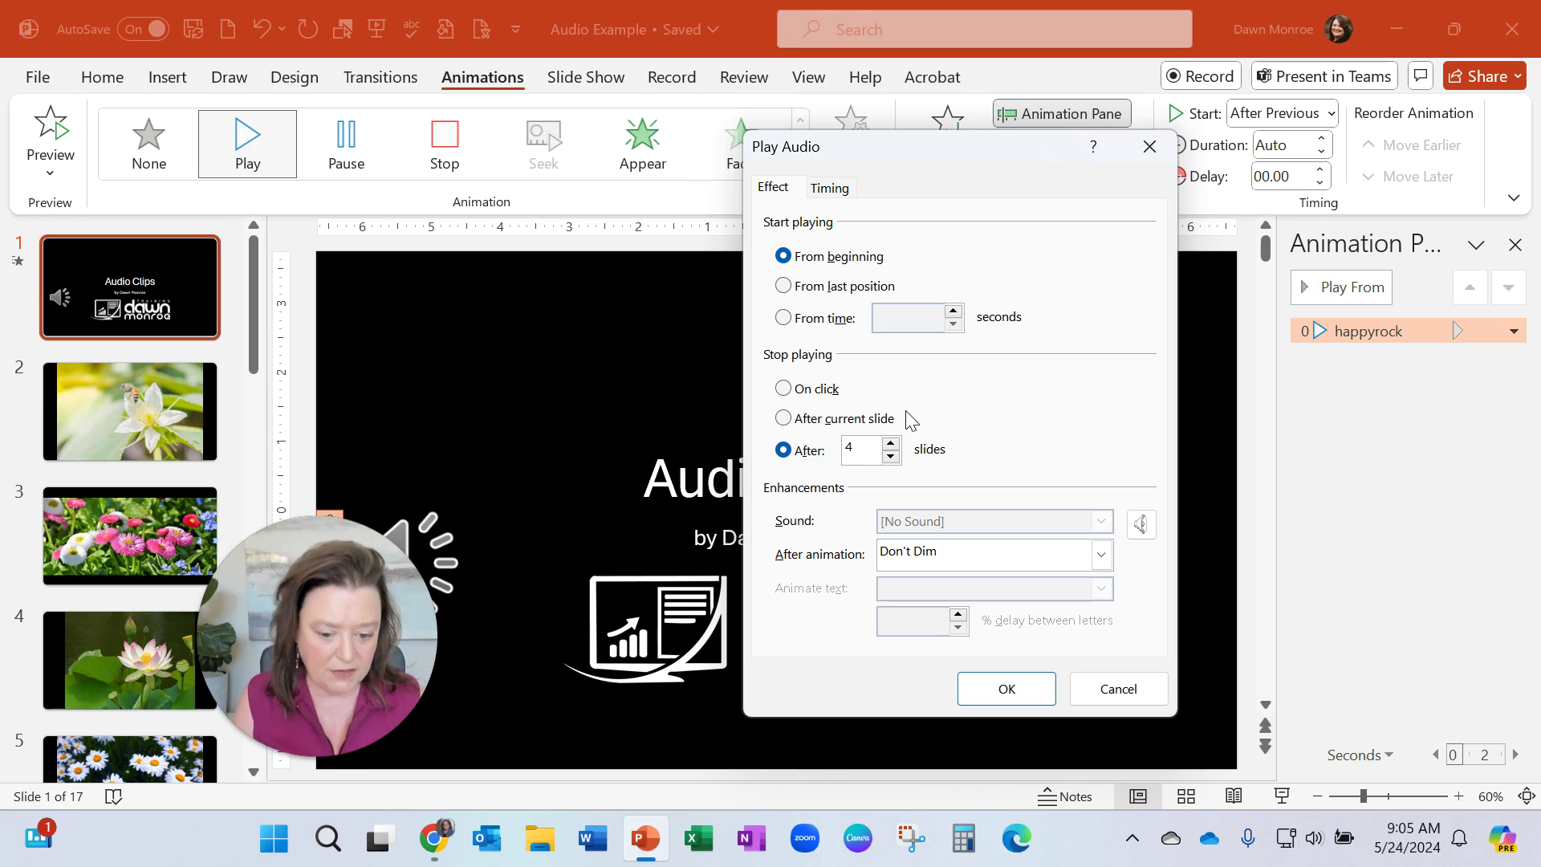
{"action": "left_click", "coordinate": [1004, 690]}
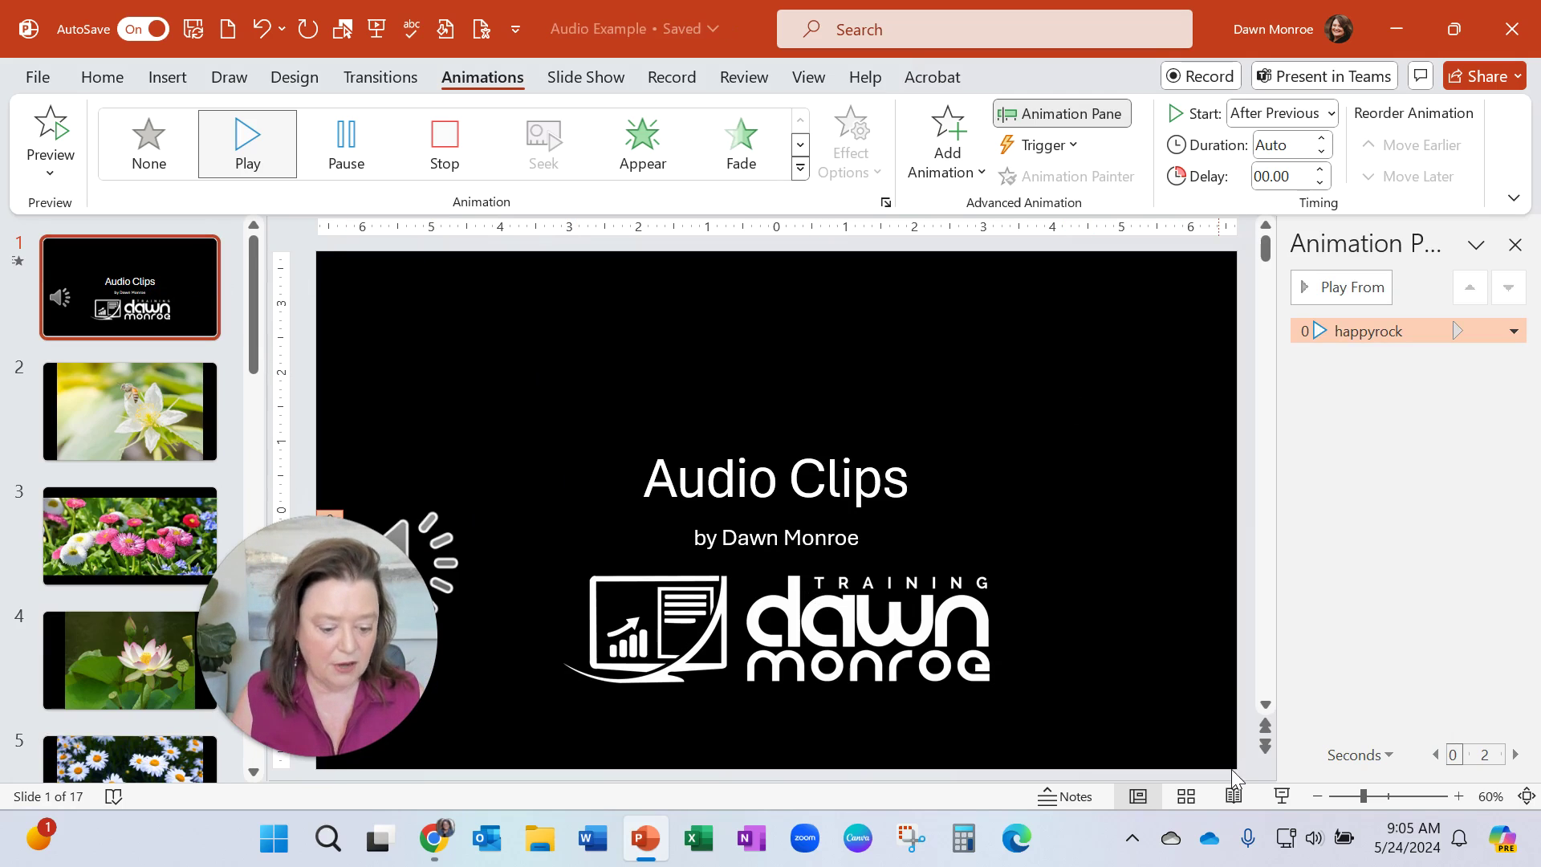
- Start the slide show from the Audio Clips title slide
{"action": "left_click", "coordinate": [1282, 797]}
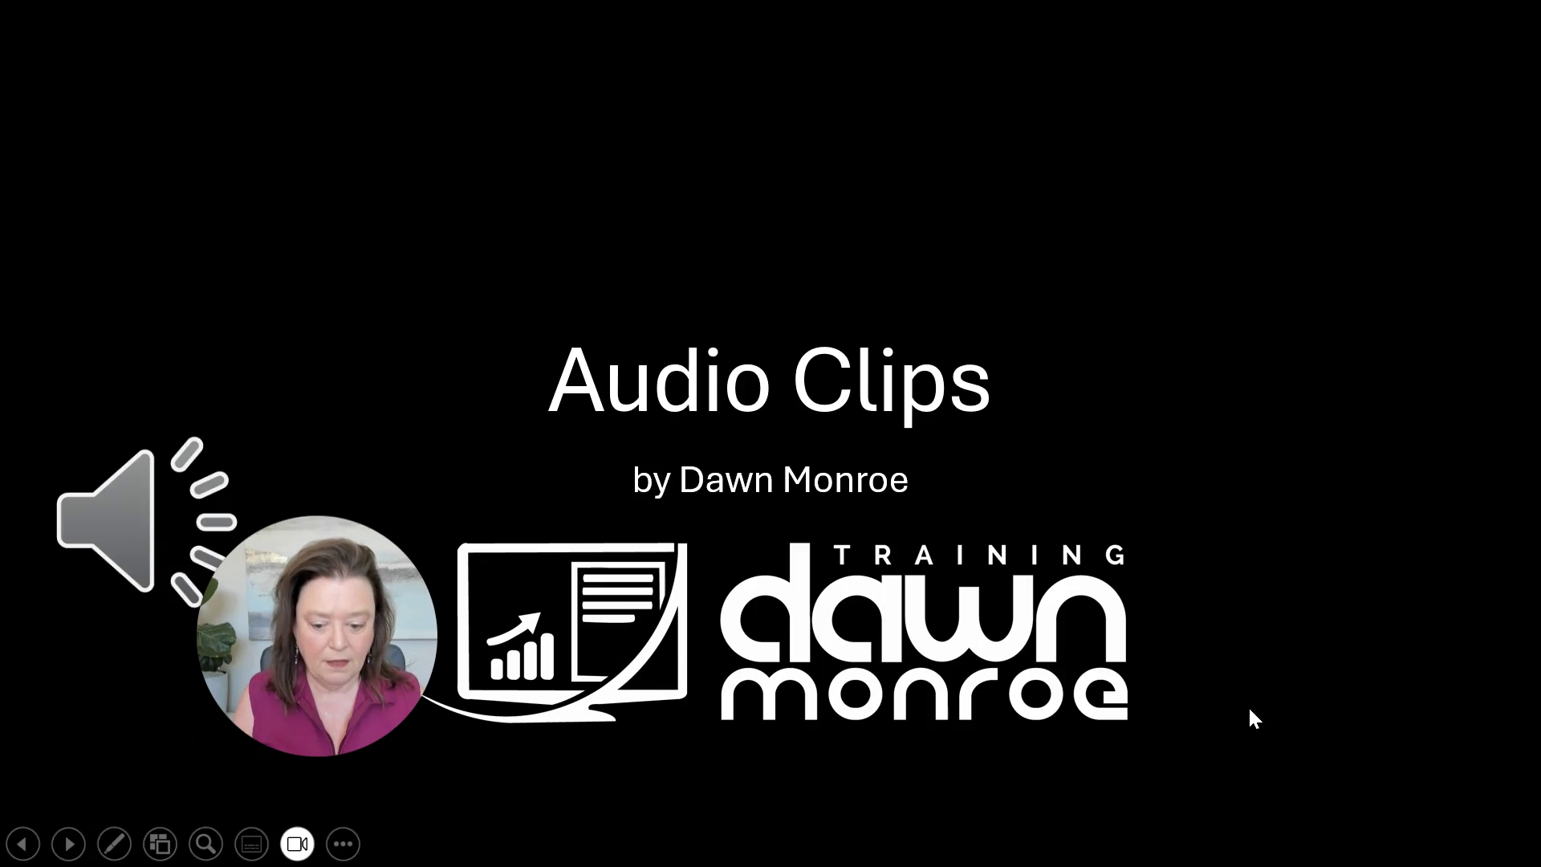